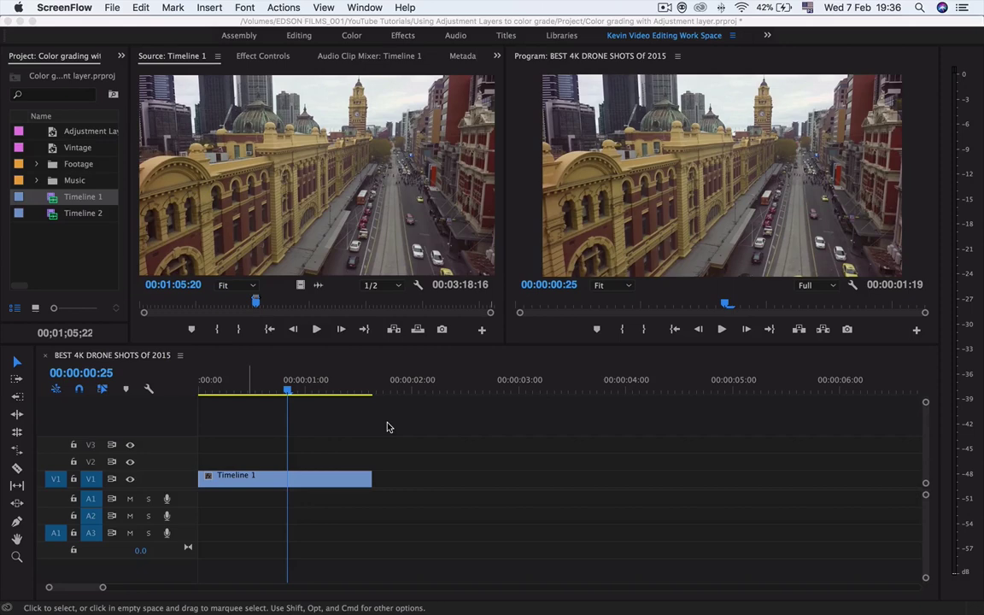
pyautogui.click(318, 433)
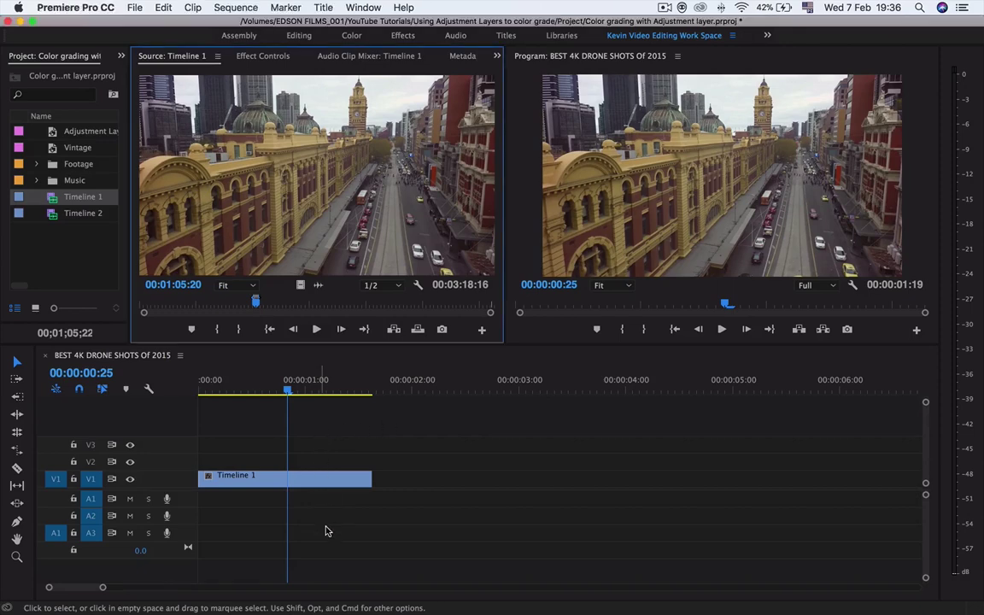
pyautogui.click(309, 455)
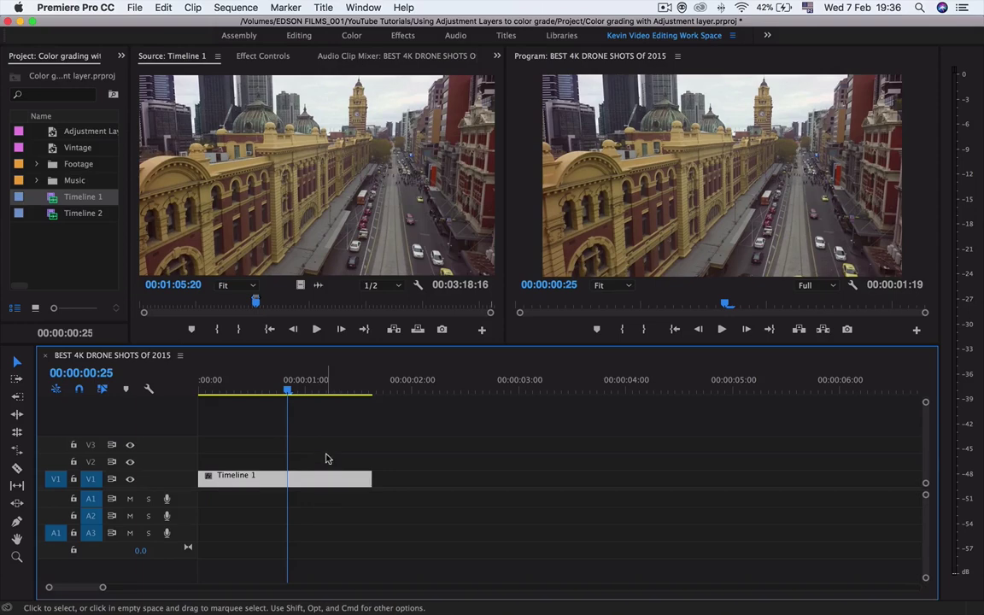
pyautogui.click(328, 475)
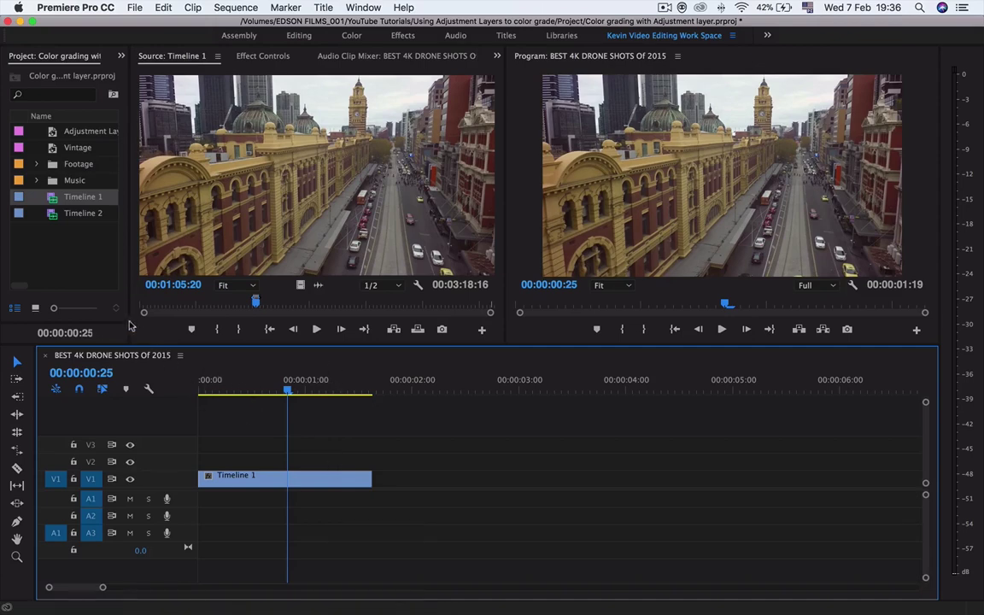
# Widen the project bin and create a new adjustment layer at 1280 × 720, 29.97 fps Non-Drop-Frame with square pixels
pyautogui.moveTo(128, 290); pyautogui.dragTo(267, 291)
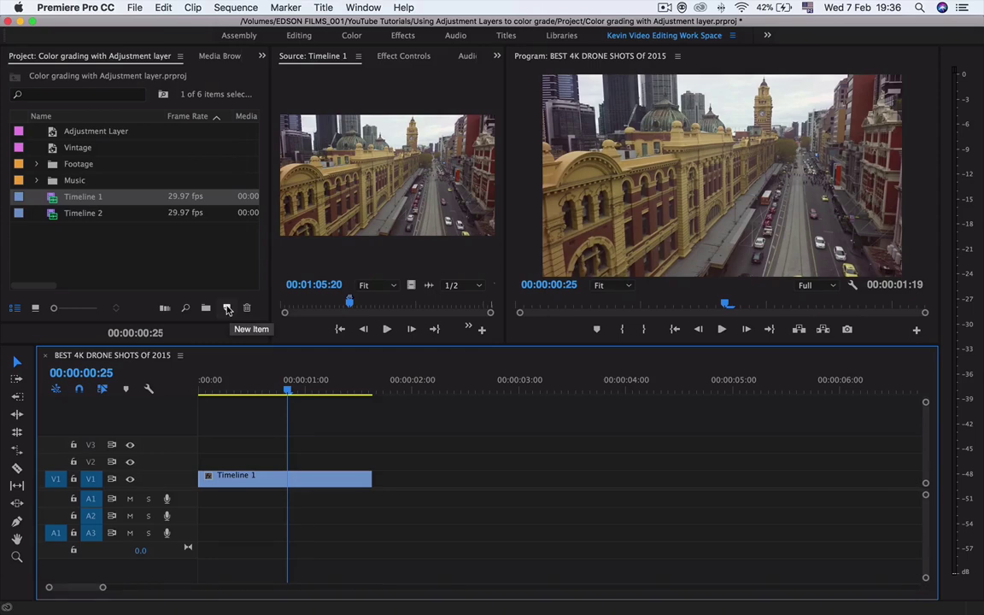
pyautogui.click(227, 309)
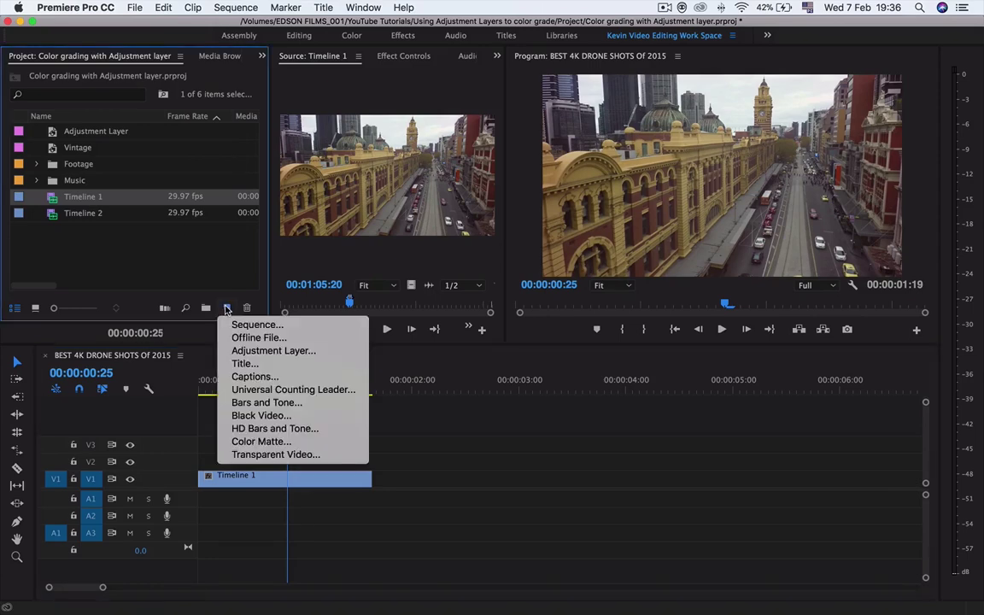
pyautogui.click(241, 351)
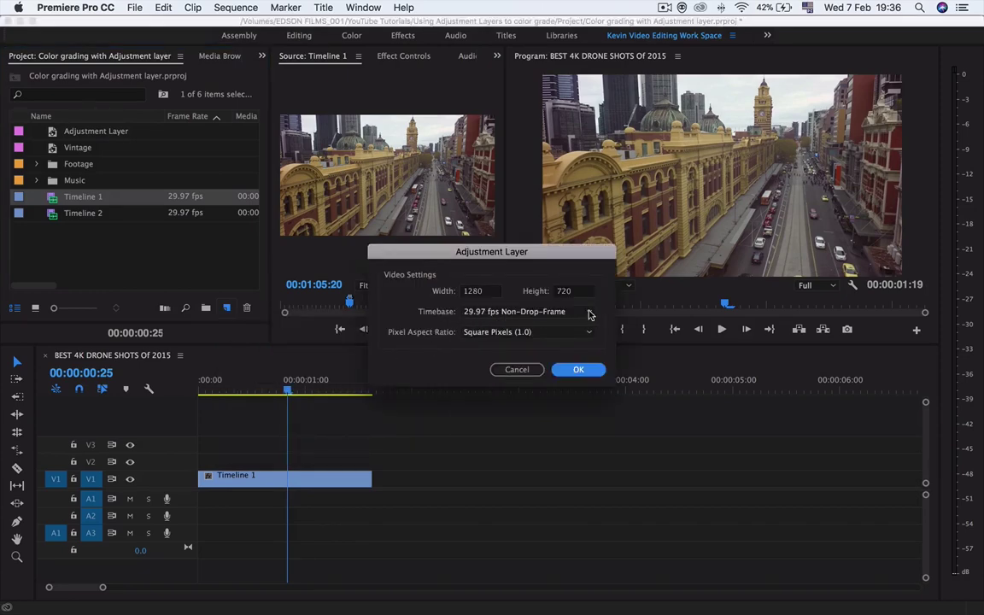
pyautogui.click(547, 311)
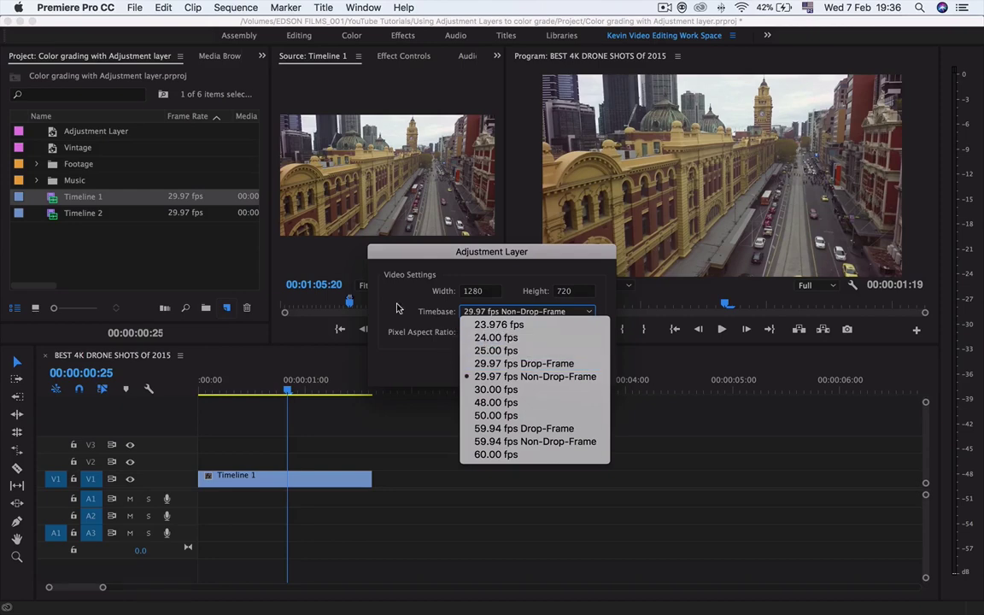
pyautogui.click(361, 282)
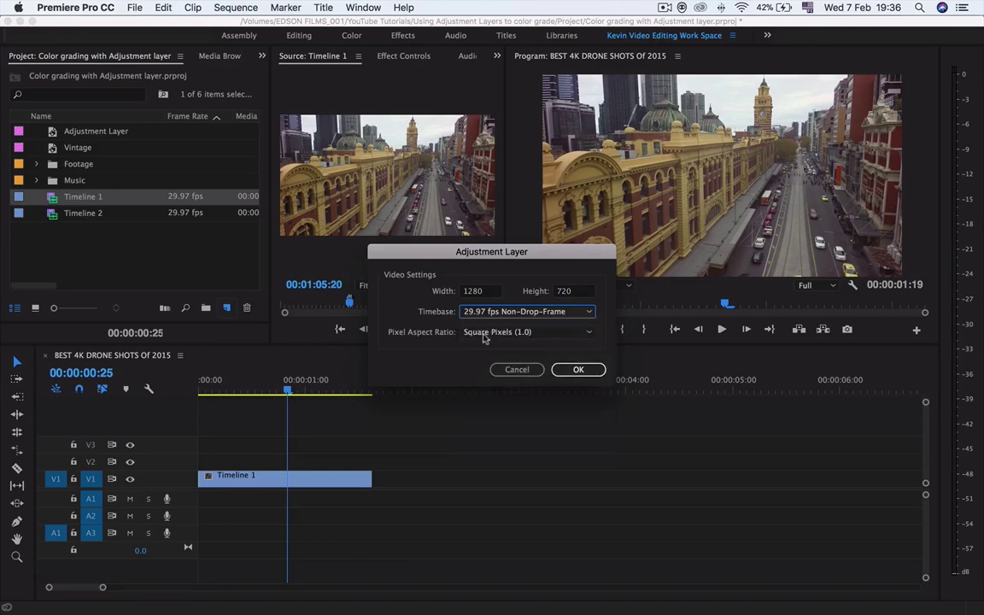
pyautogui.click(577, 370)
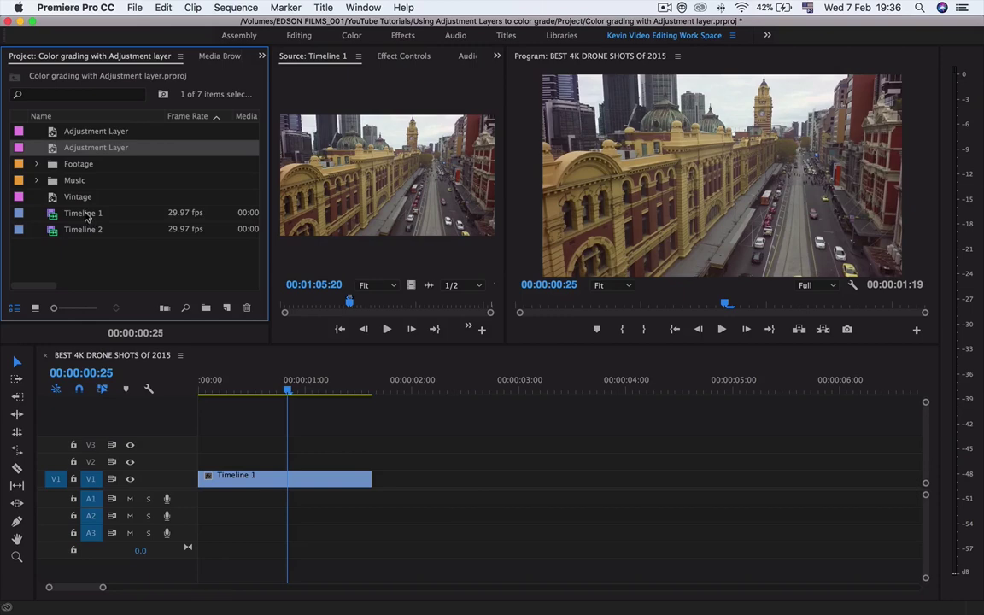
# Rename the newly created adjustment layer in the project bin to "City Grade_Color"
pyautogui.click(68, 147)
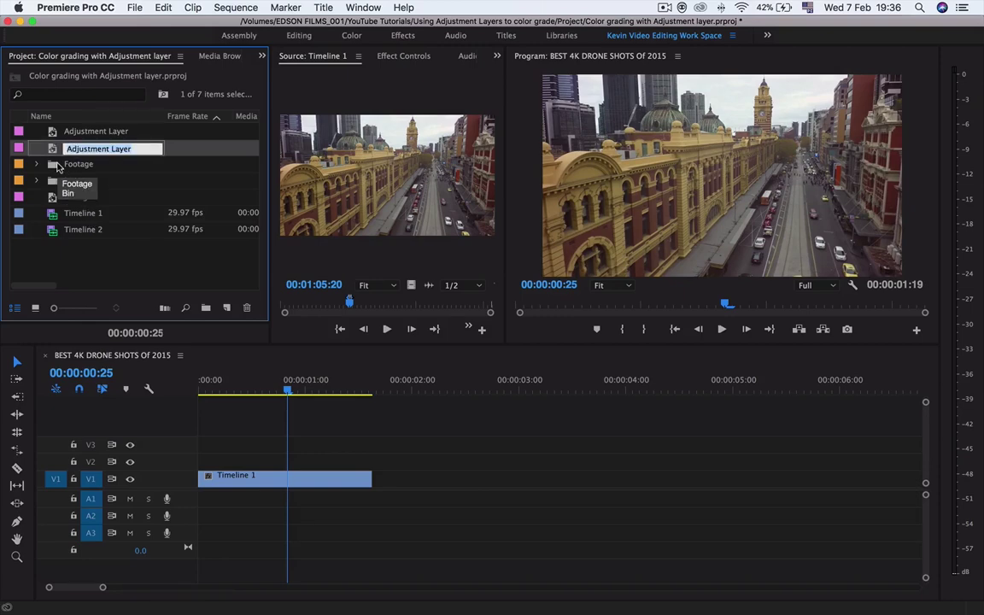
pyautogui.write('Ciyt')
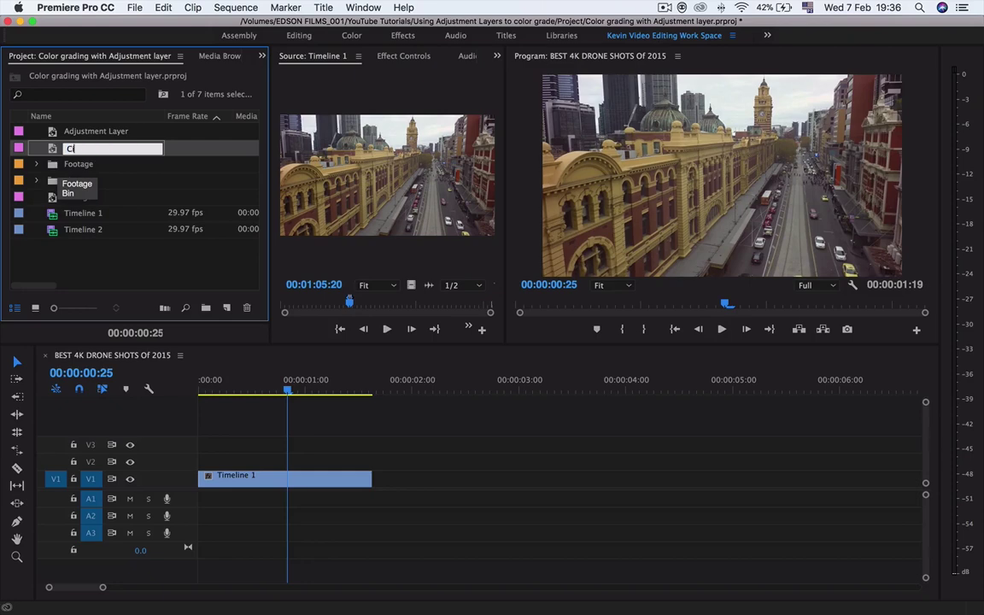
pyautogui.press('BackSpace')
pyautogui.press('BackSpace')
pyautogui.write('ty C')
pyautogui.write('rade')
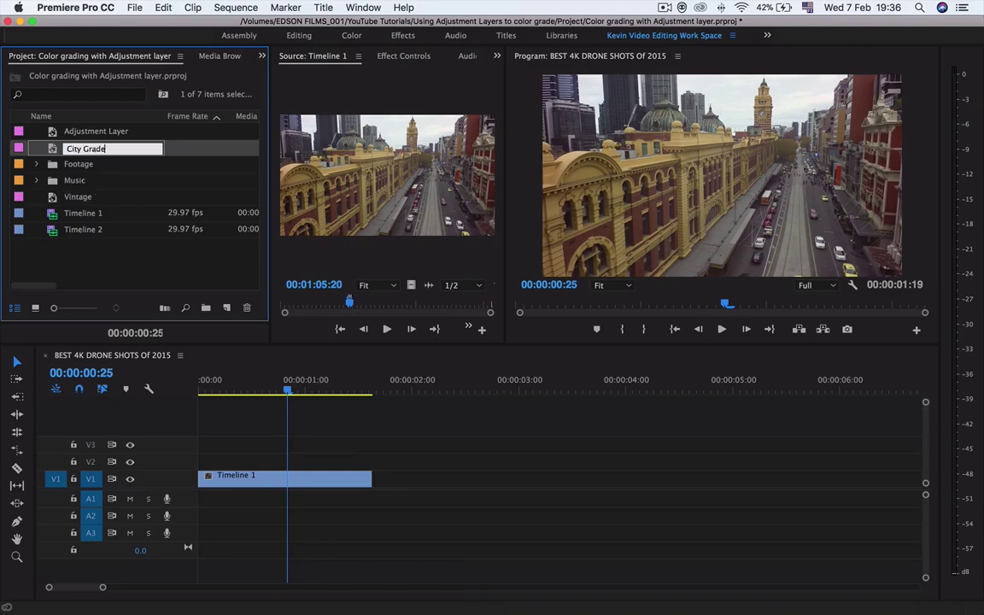
pyautogui.write('_Color')
pyautogui.press('Tab')
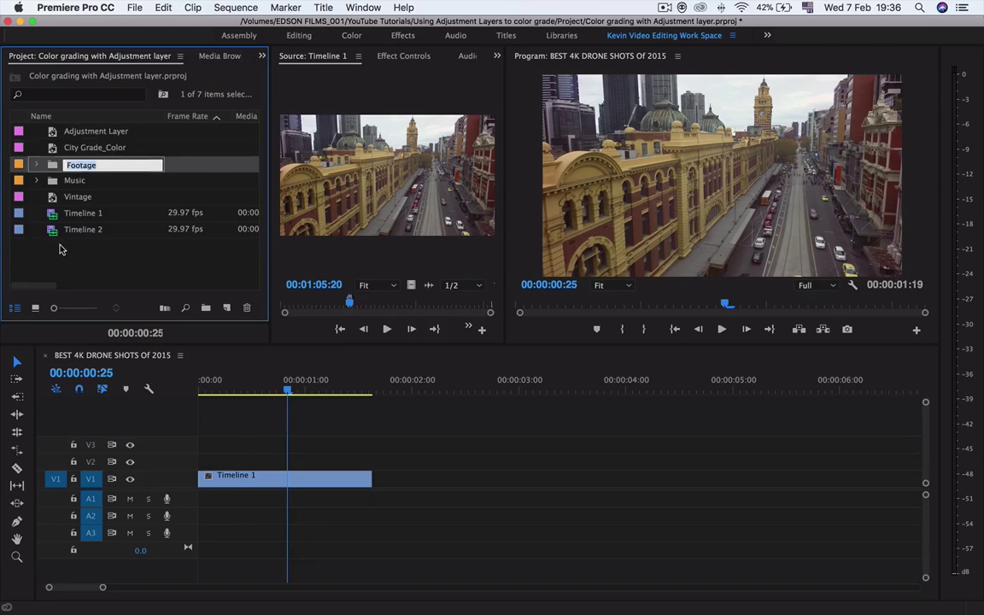
pyautogui.press('Escape')
# Place City Grade_Color on track V2 at the sequence start and trim its end to match the Timeline 1 clip
pyautogui.click(53, 148)
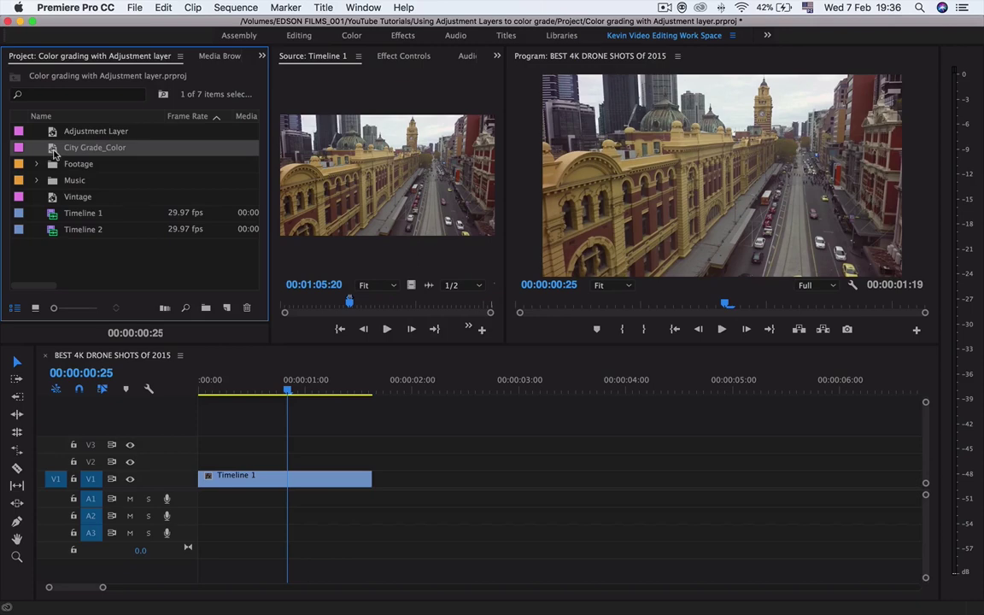
pyautogui.moveTo(220, 390); pyautogui.dragTo(365, 453)
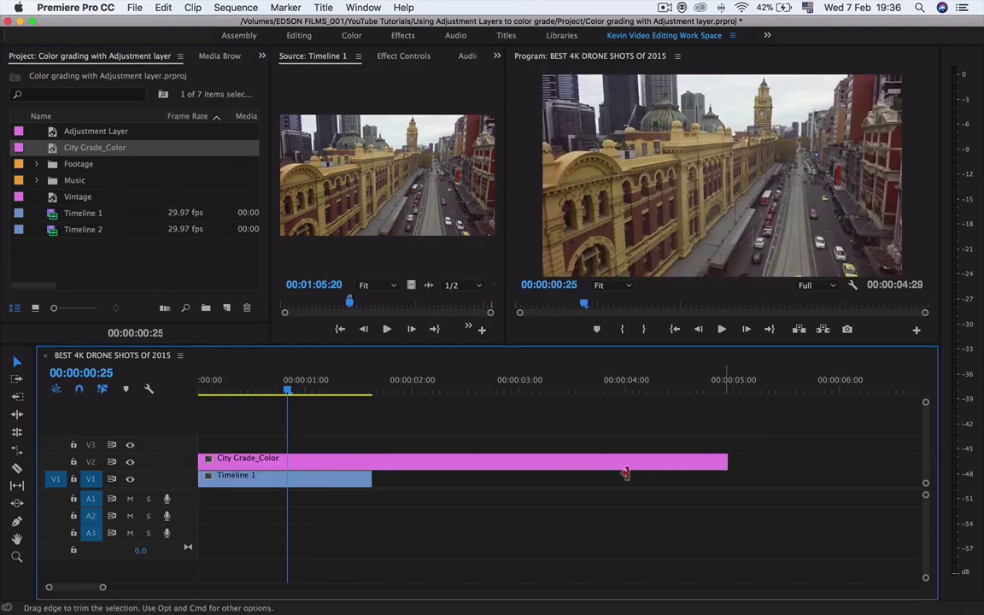
pyautogui.moveTo(727, 462); pyautogui.dragTo(371, 461)
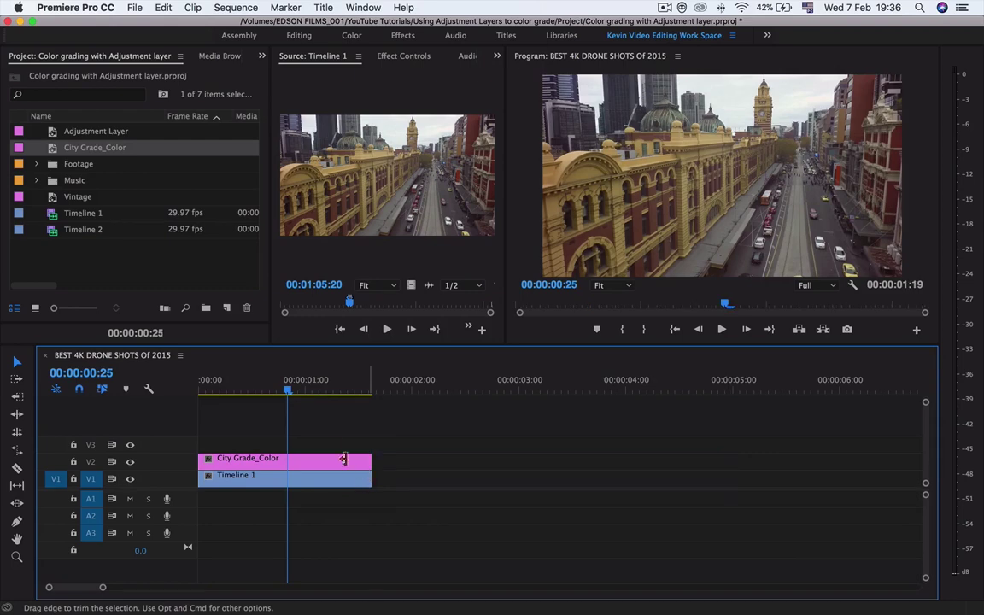
pyautogui.click(314, 460)
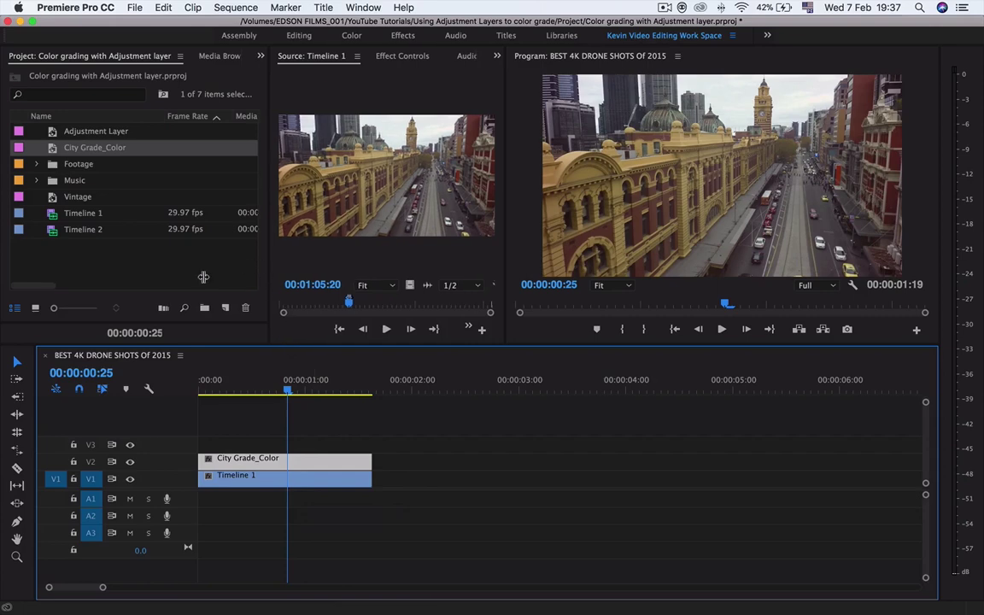
# Narrow the project bin, giving the source monitor more room, and load the Timeline 1 clip from V1 into the source monitor
pyautogui.moveTo(265, 279); pyautogui.dragTo(177, 279)
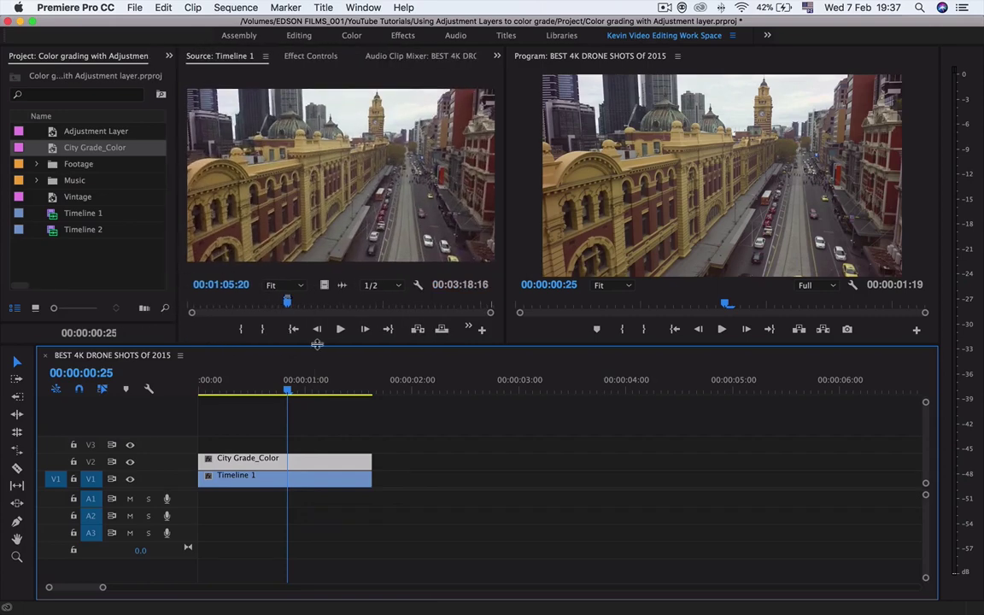
pyautogui.click(315, 435)
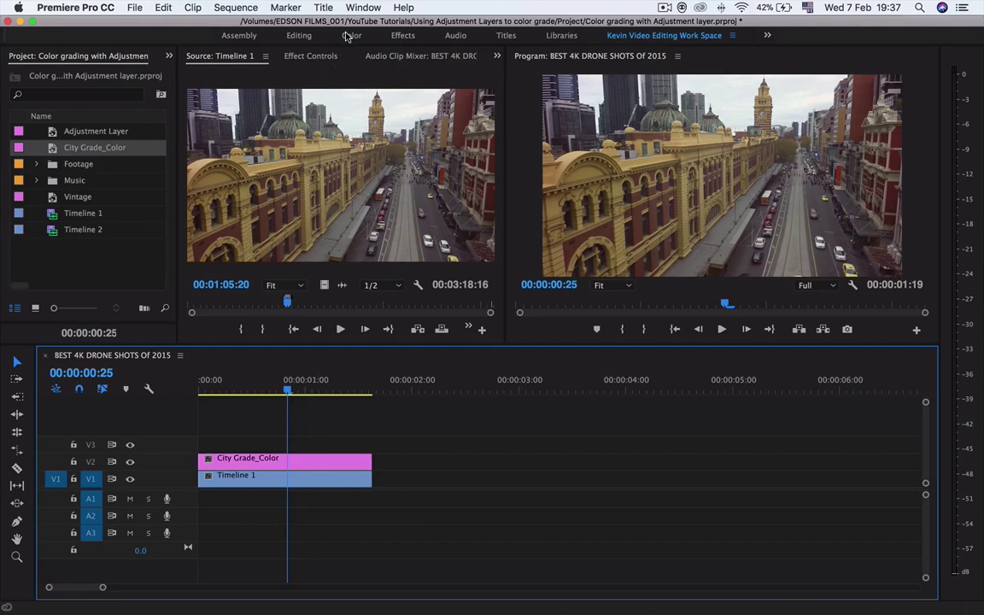
pyautogui.click(310, 55)
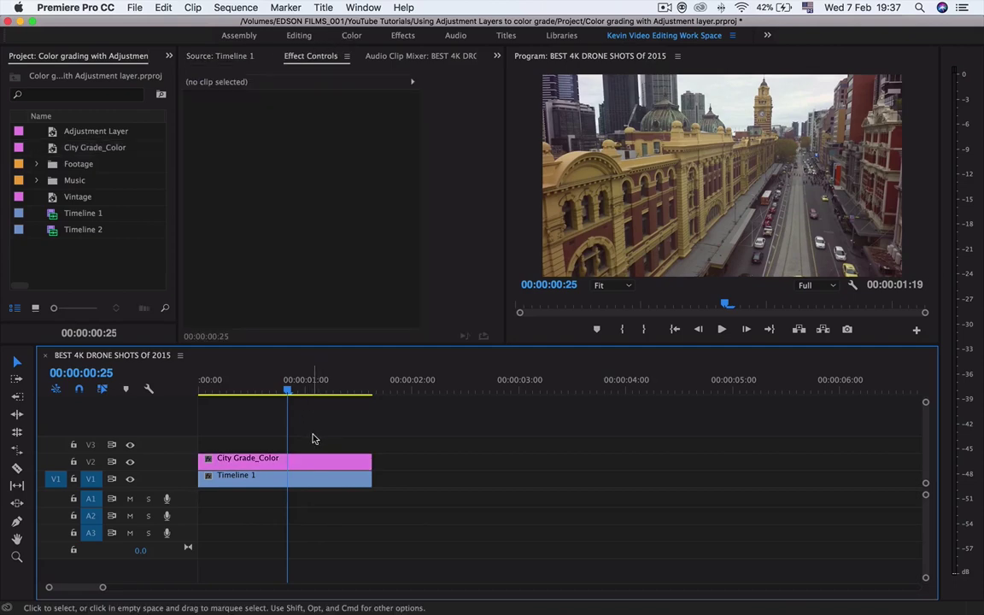
pyautogui.click(316, 461)
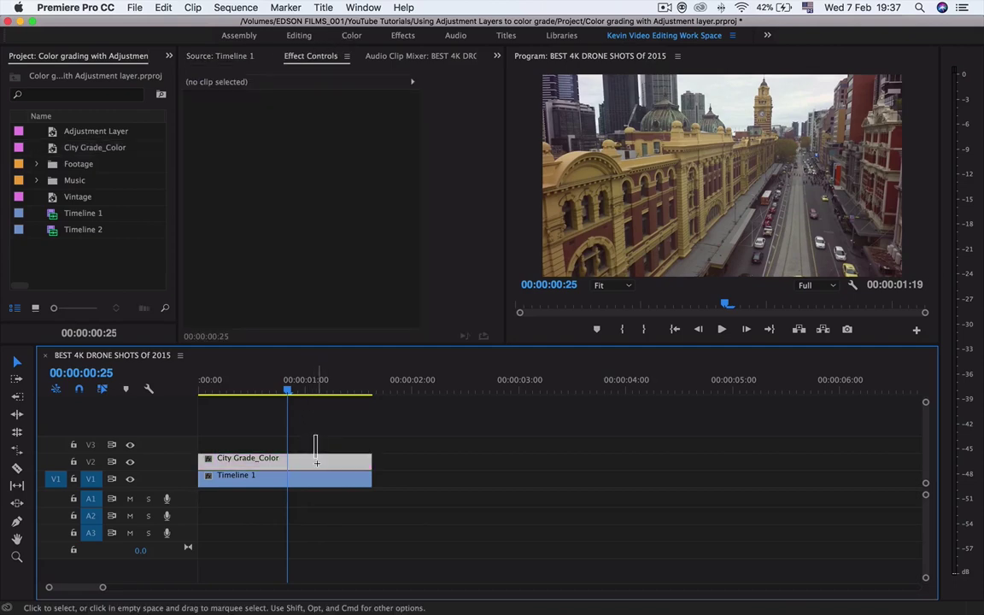
pyautogui.click(330, 419)
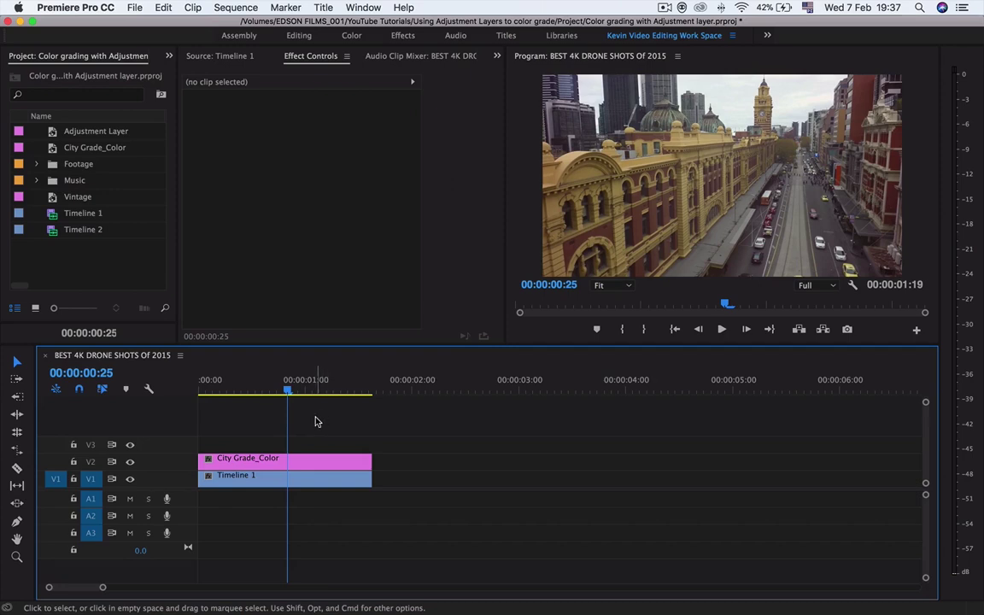
pyautogui.doubleClick(292, 481)
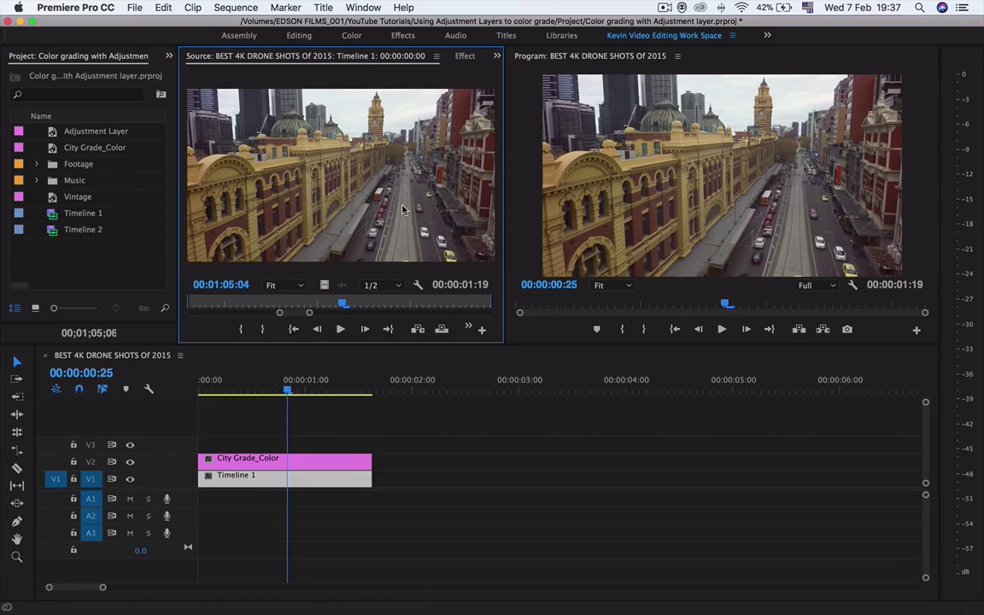
# Apply the Lumetri Color effect from the Color Correction group to the City Grade_Color layer on V2
pyautogui.click(319, 460)
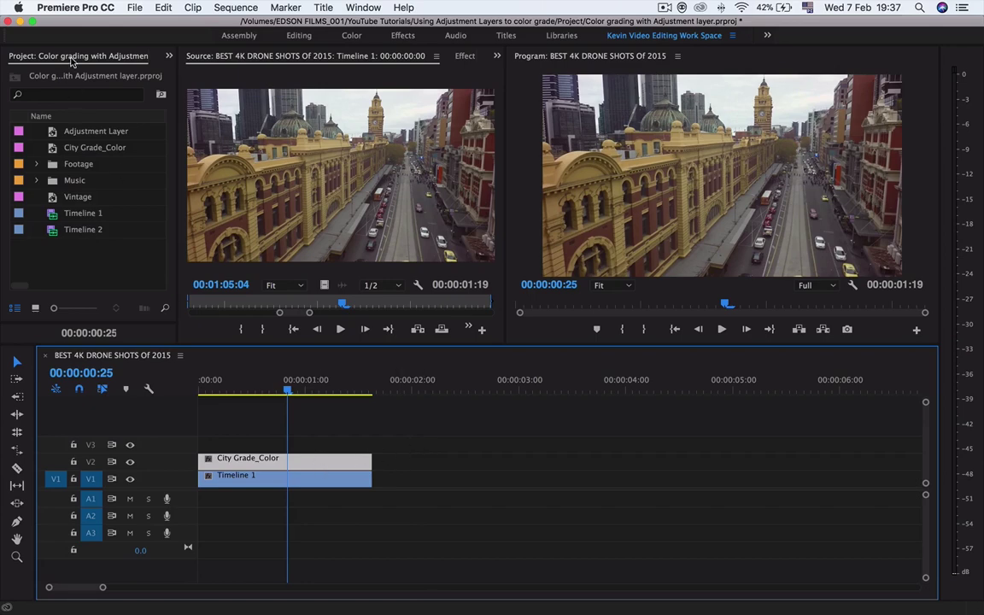
pyautogui.hotkey('shift', '7')
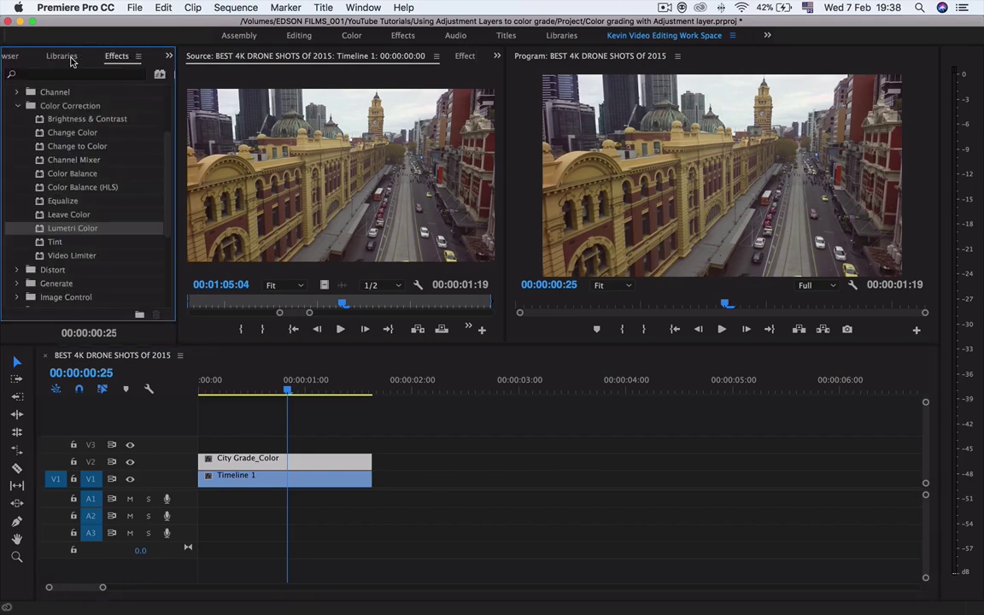
pyautogui.click(28, 107)
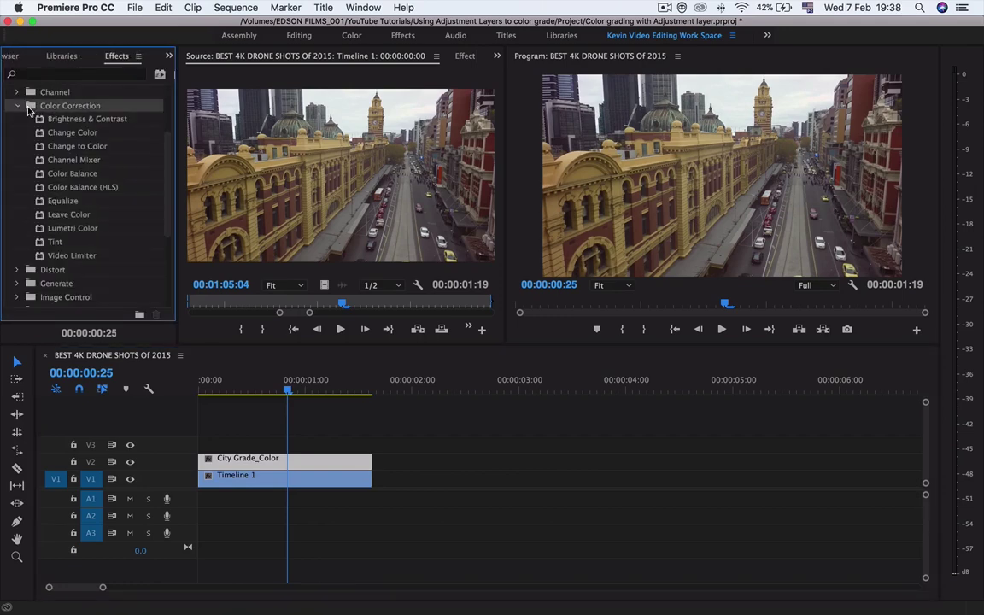
pyautogui.click(39, 229)
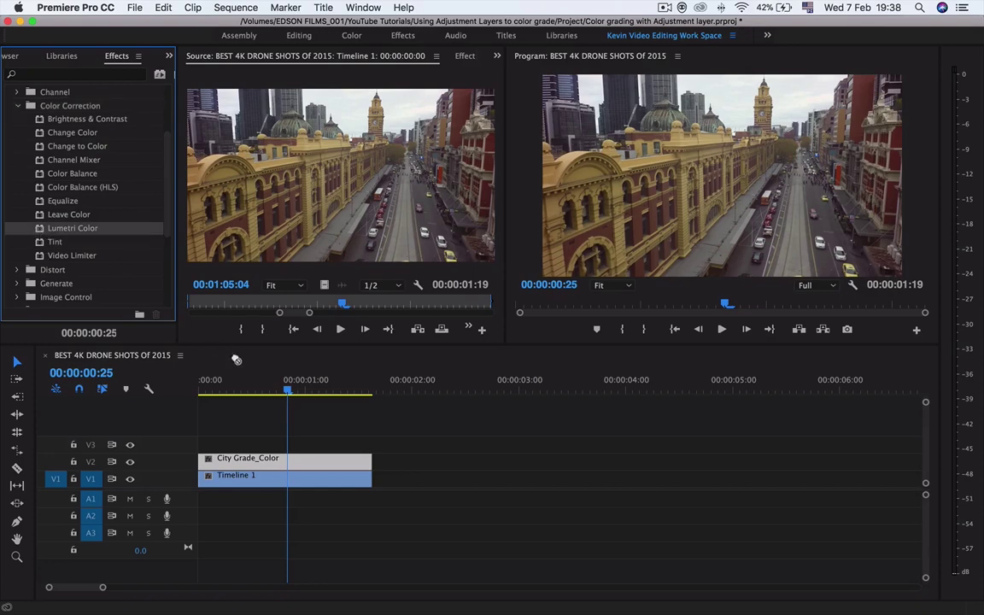
pyautogui.moveTo(39, 229); pyautogui.dragTo(295, 461)
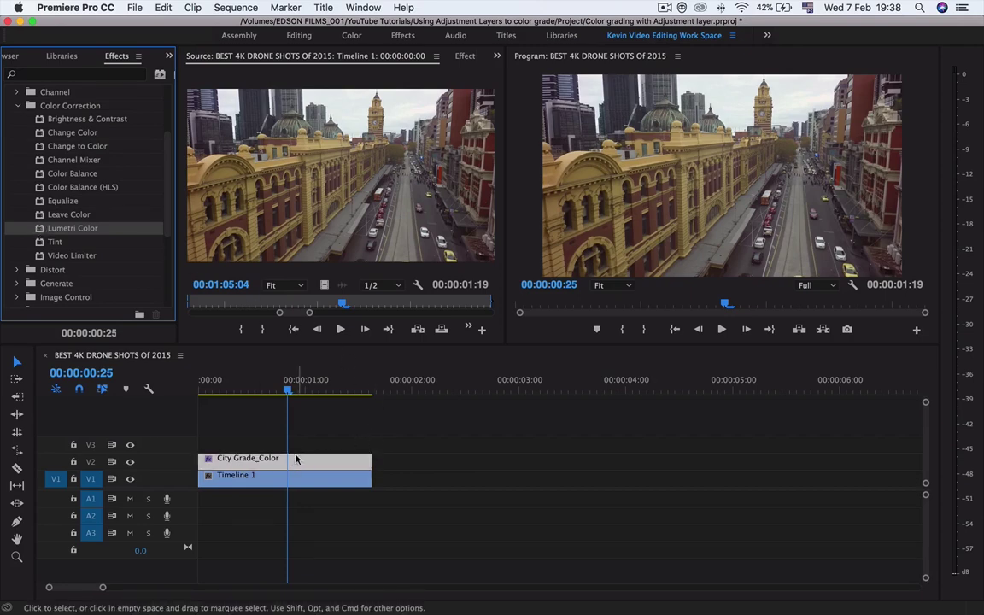
# Move the playhead to 00:00:00:16 and switch to the Color workspace
pyautogui.click(255, 386)
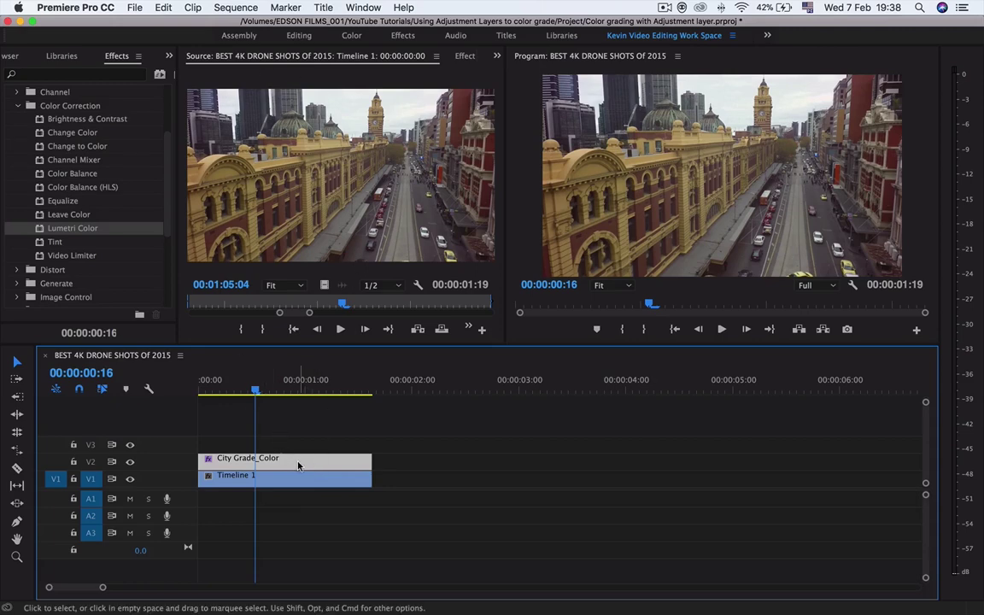
pyautogui.click(351, 38)
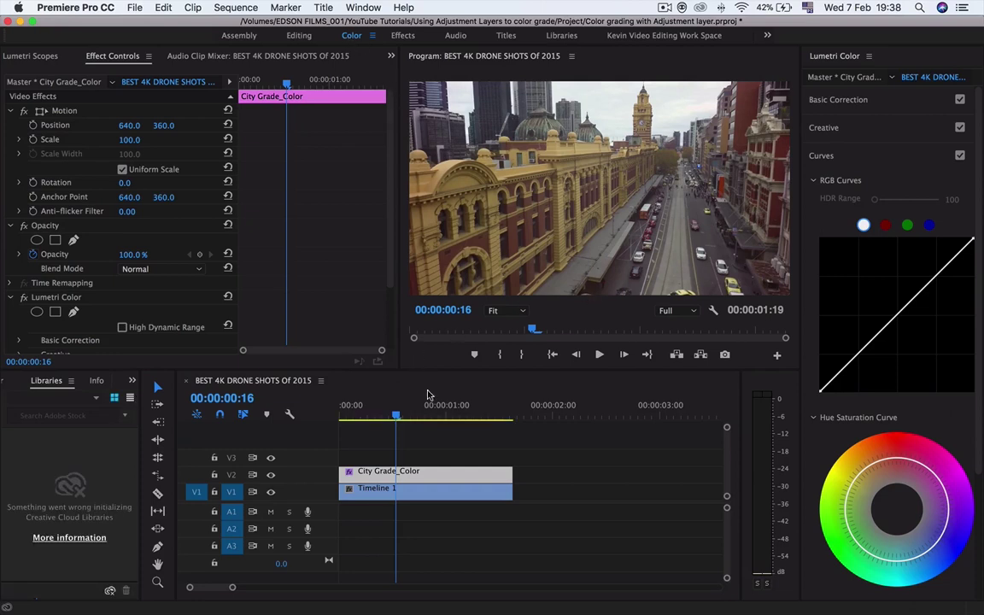
# Open the Timeline 1 clip in the source monitor and look through its Lumetri Color controls at master and sequence level
pyautogui.doubleClick(453, 496)
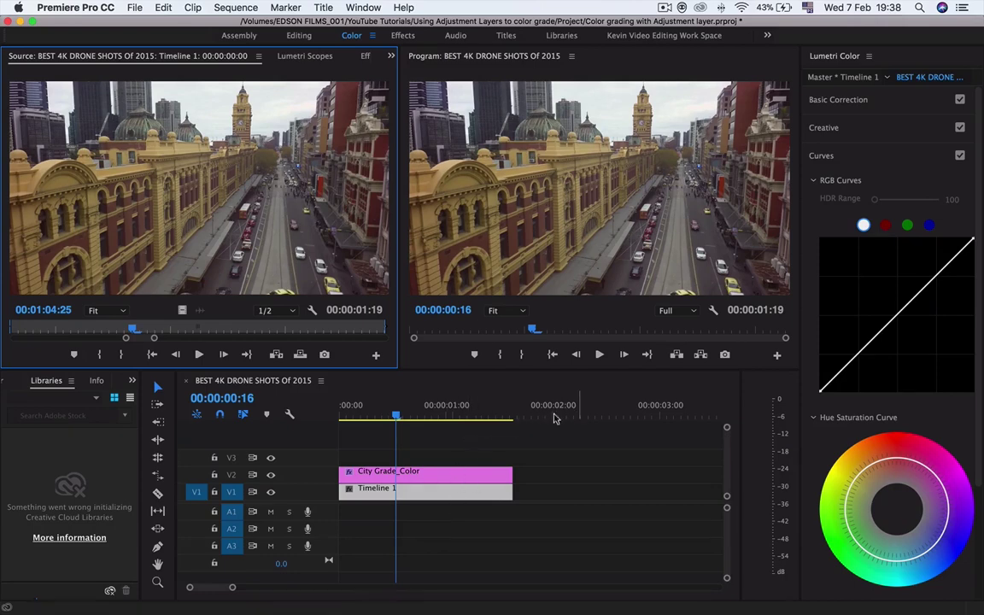
pyautogui.click(487, 433)
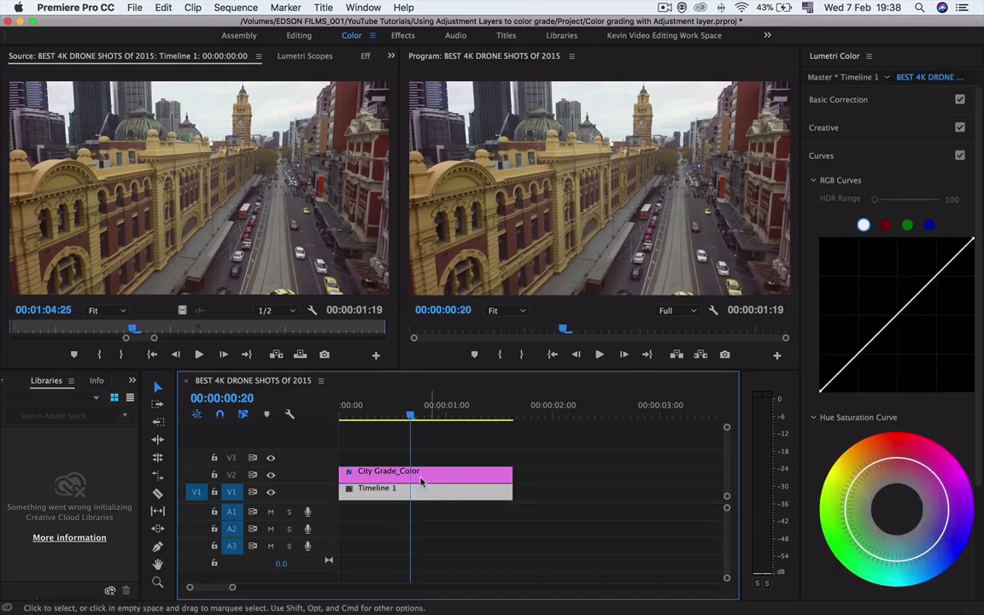
pyautogui.click(841, 77)
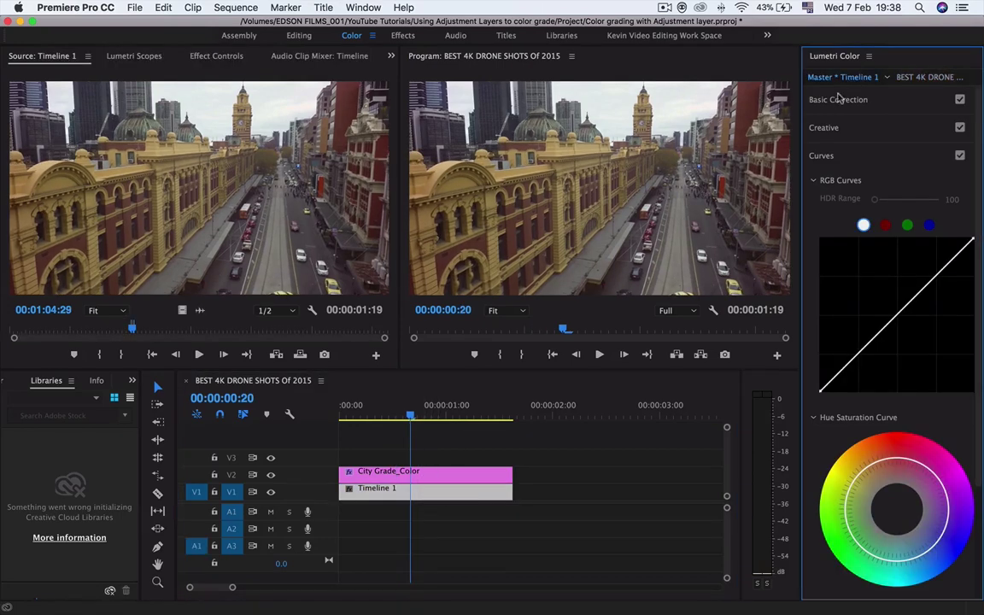
pyautogui.click(901, 78)
pyautogui.scroll(-2, 924, 427)
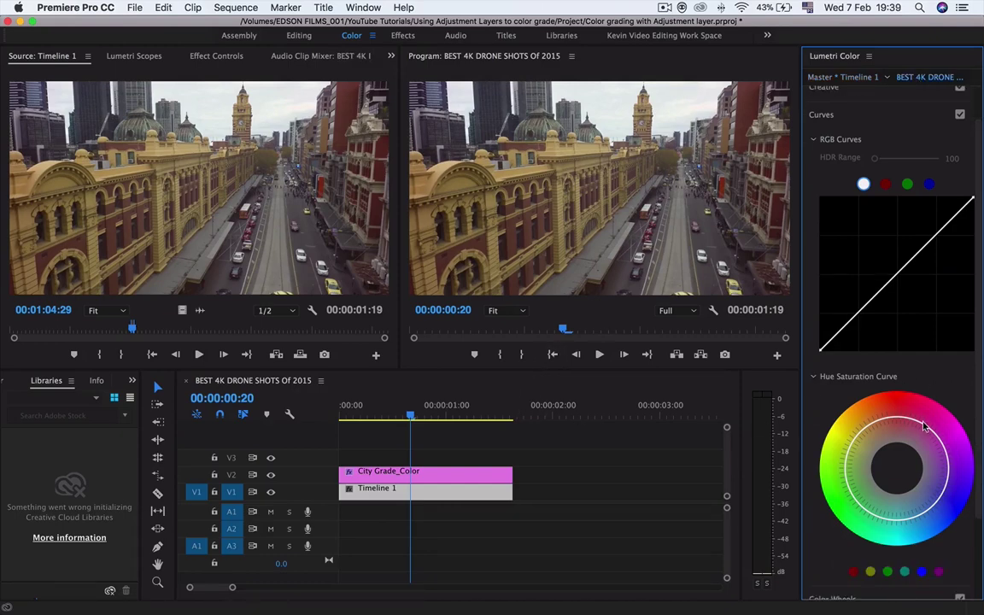
pyautogui.scroll(2, 924, 426)
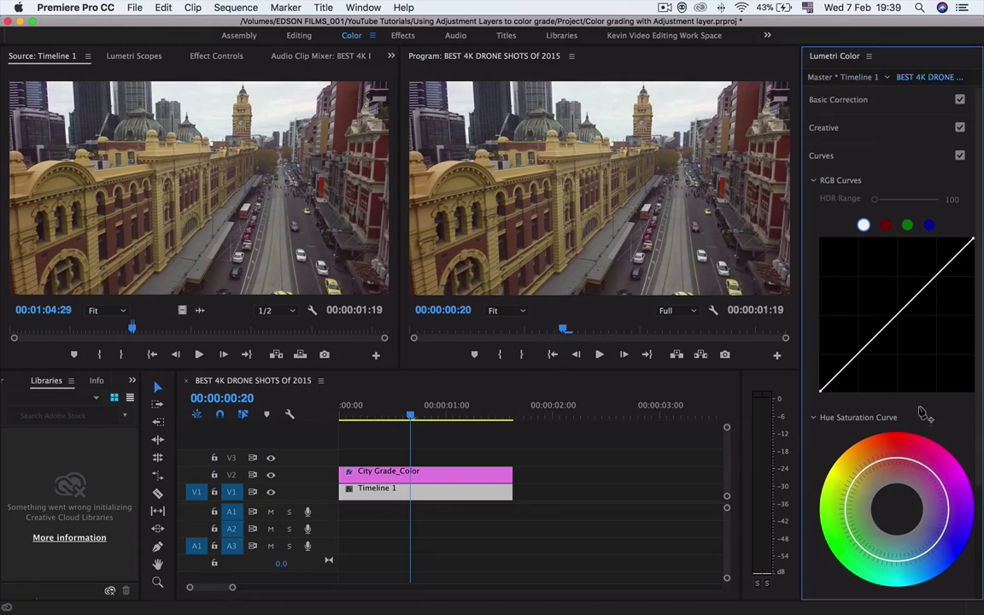
# Set the Creative adjustments to Intensity 102.1, Faded Film 19.1, Sharpen 36.2, Vibrance 66.0 and Saturation 48.9
pyautogui.click(815, 182)
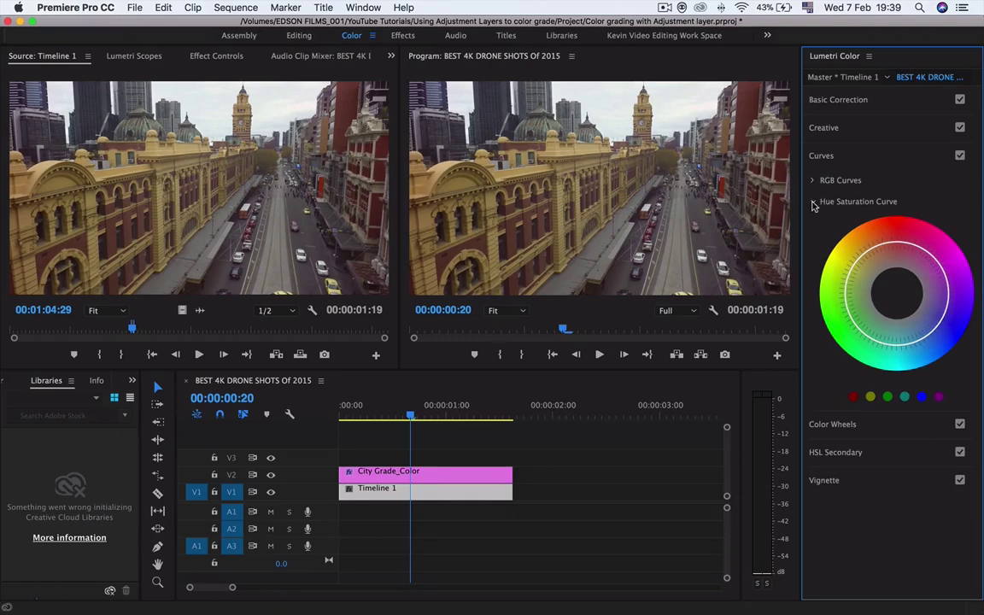
pyautogui.click(813, 209)
pyautogui.click(832, 127)
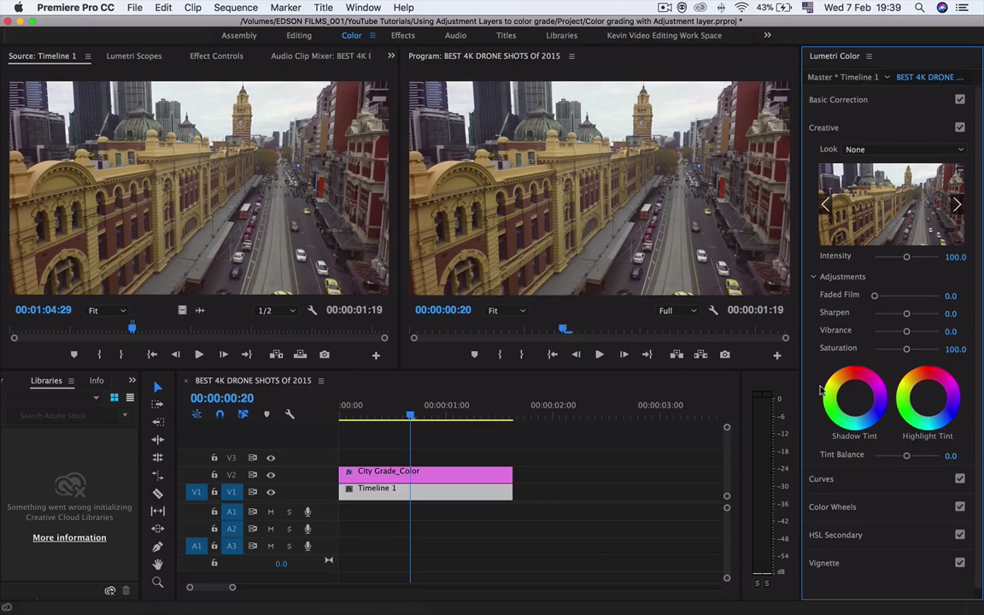
pyautogui.moveTo(907, 331); pyautogui.dragTo(886, 295)
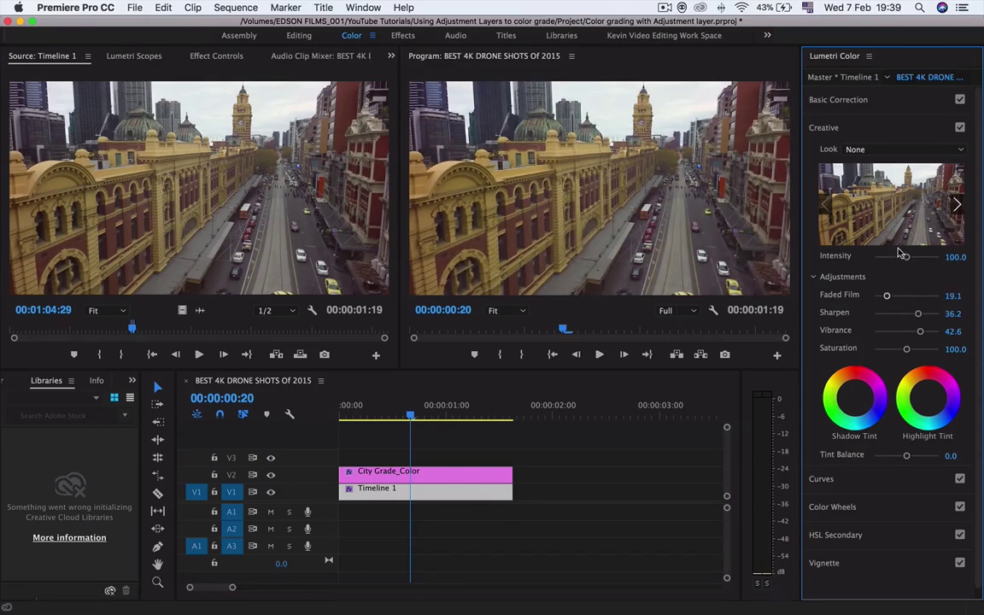
pyautogui.moveTo(906, 258)
pyautogui.mouseDown()
pyautogui.moveTo(933, 257)
pyautogui.moveTo(882, 265)
pyautogui.moveTo(907, 258)
pyautogui.mouseUp()
pyautogui.moveTo(921, 335); pyautogui.dragTo(895, 358)
pyautogui.moveTo(887, 362); pyautogui.dragTo(889, 352)
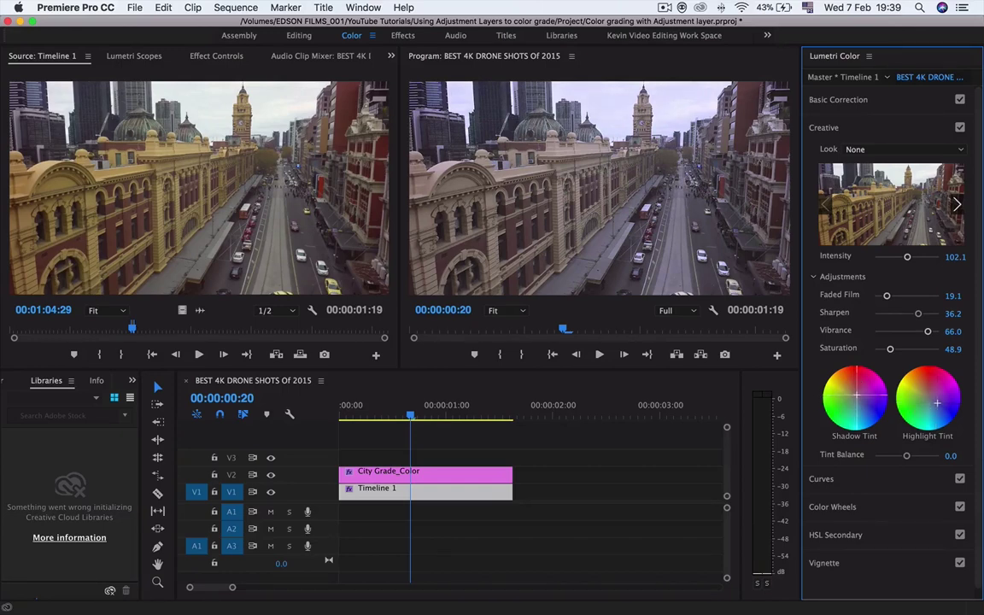
# Tint the shadows and highlights toward blue-violet with the Creative colour wheels and set the Tint Balance to 17.0
pyautogui.moveTo(857, 394); pyautogui.dragTo(860, 394)
pyautogui.click(948, 412)
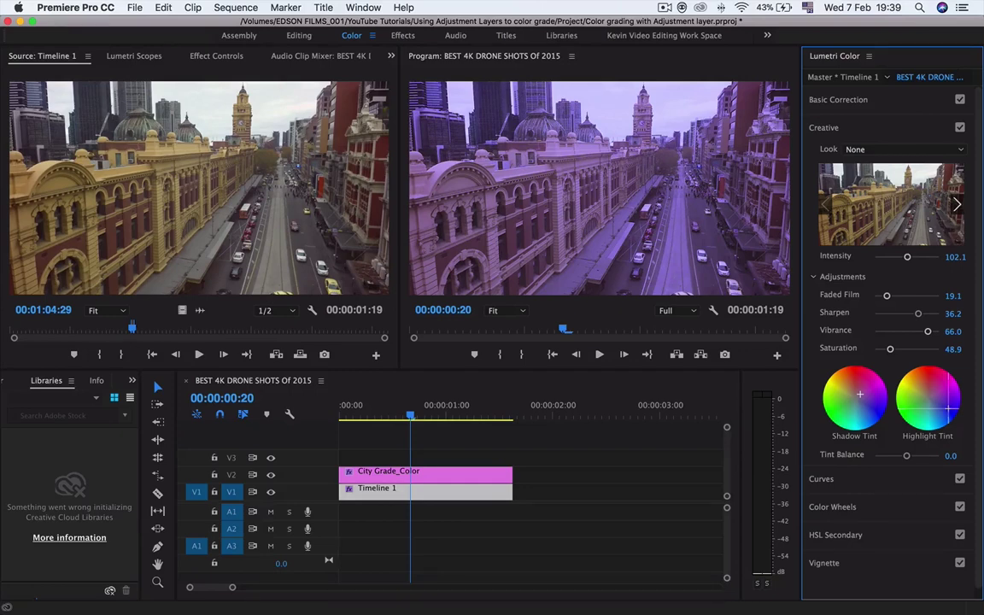
pyautogui.press('super+z')
pyautogui.click(866, 409)
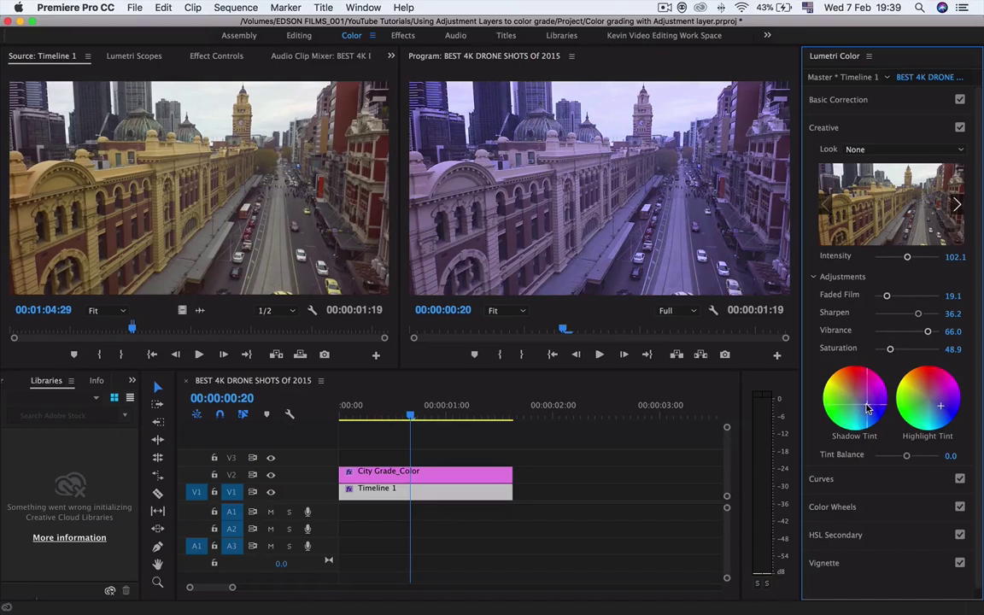
pyautogui.moveTo(865, 405); pyautogui.dragTo(868, 401)
pyautogui.moveTo(903, 457); pyautogui.dragTo(903, 457)
pyautogui.moveTo(908, 460); pyautogui.dragTo(912, 460)
# Make slight adjustments to the master and blue RGB curves, removing the raised midtone point from the blue curve
pyautogui.scroll(-1, 890, 485)
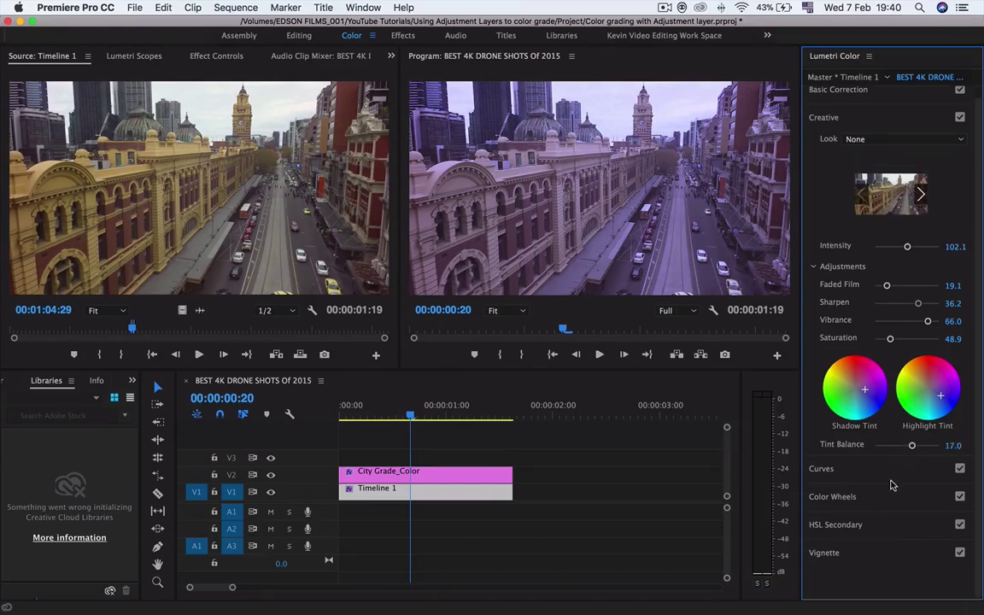
pyautogui.click(820, 468)
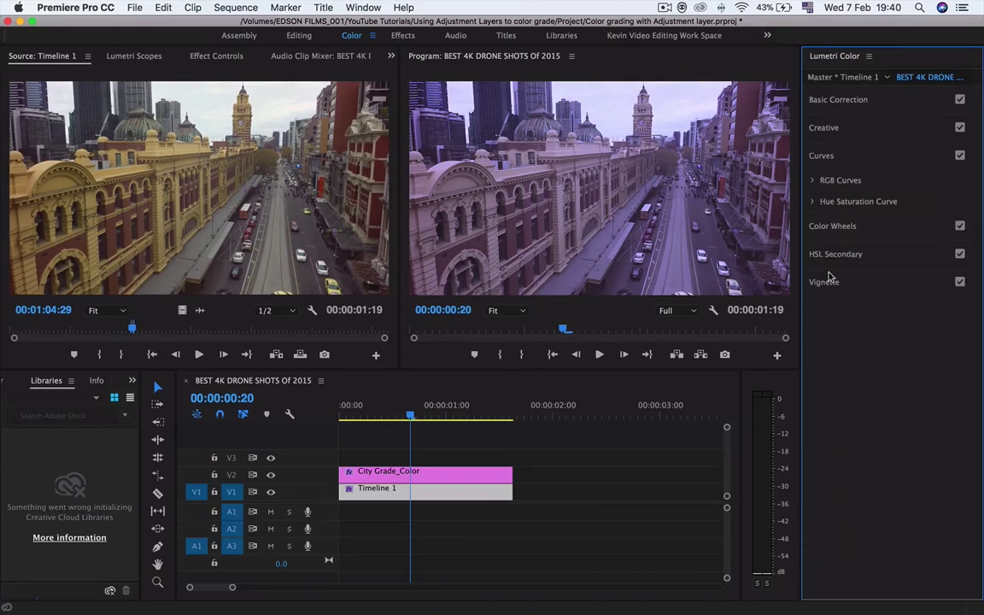
pyautogui.click(814, 182)
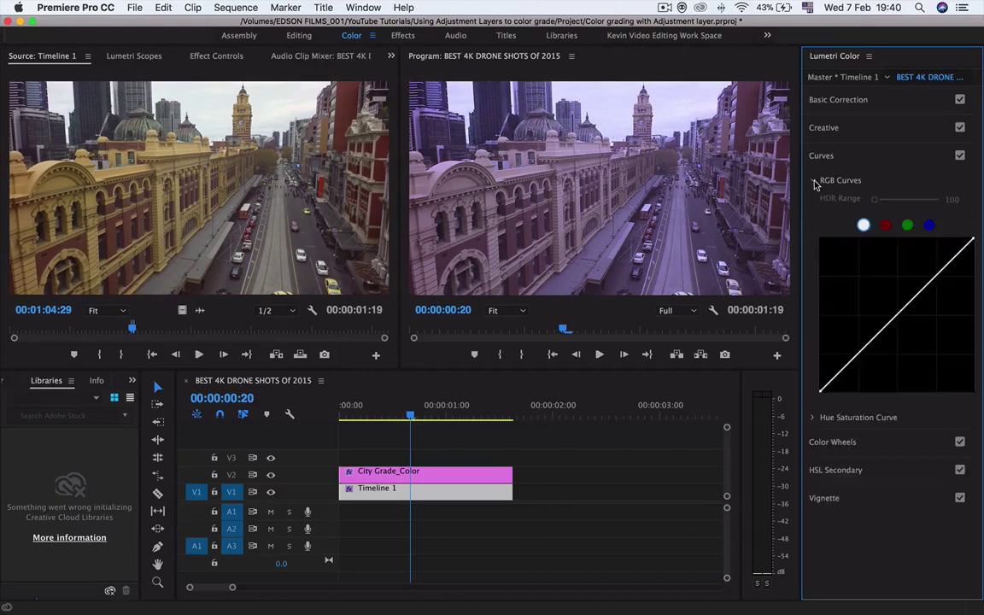
pyautogui.moveTo(895, 319); pyautogui.dragTo(876, 340)
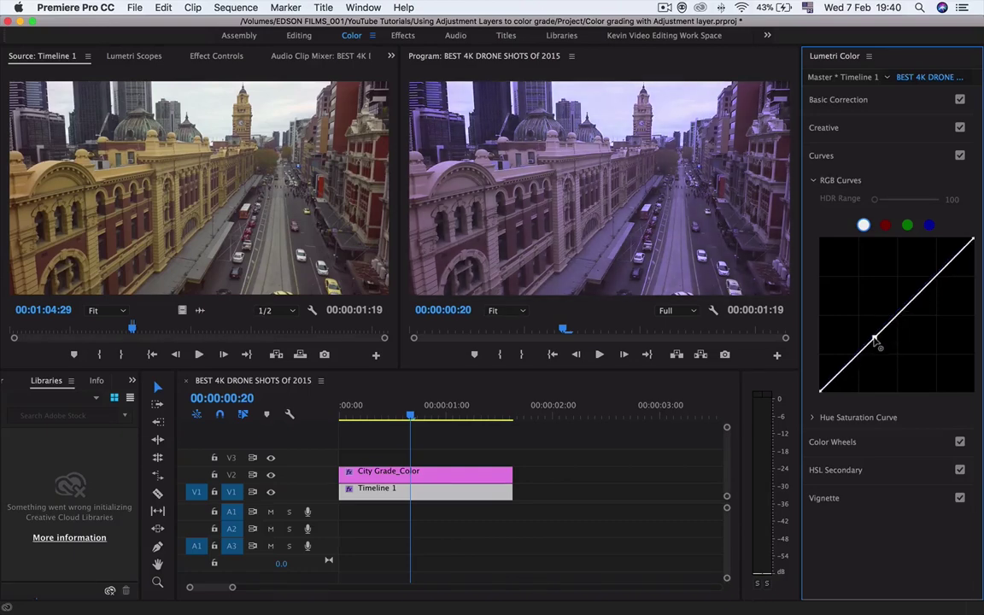
pyautogui.click(929, 224)
pyautogui.click(886, 310)
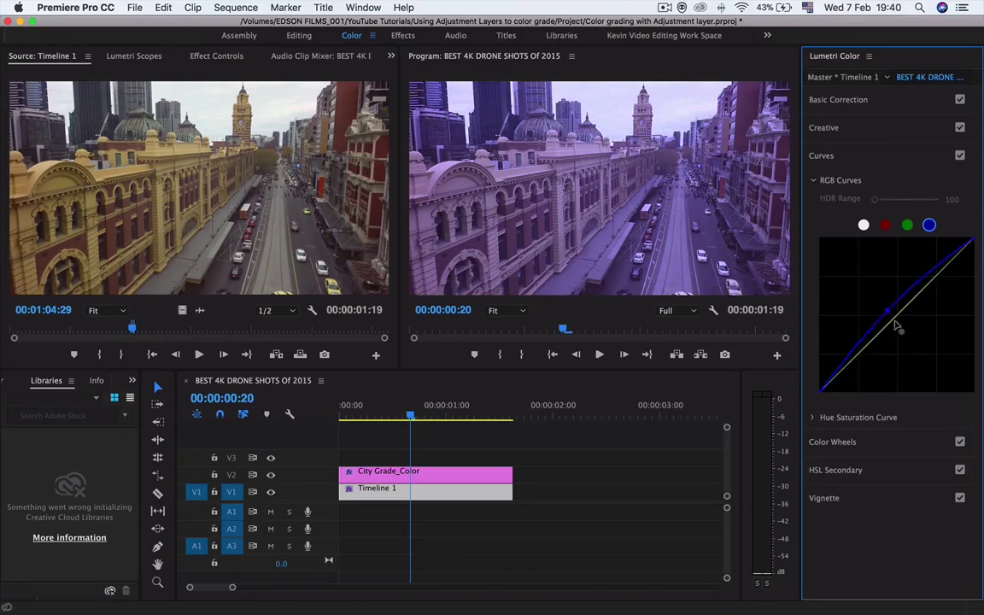
pyautogui.keyDown('super'); pyautogui.click(888, 310); pyautogui.keyUp('super')
# Try reshaping the green RGB curve with several control points, and clear the bends to return it to a straight diagonal
pyautogui.click(907, 225)
pyautogui.click(912, 298)
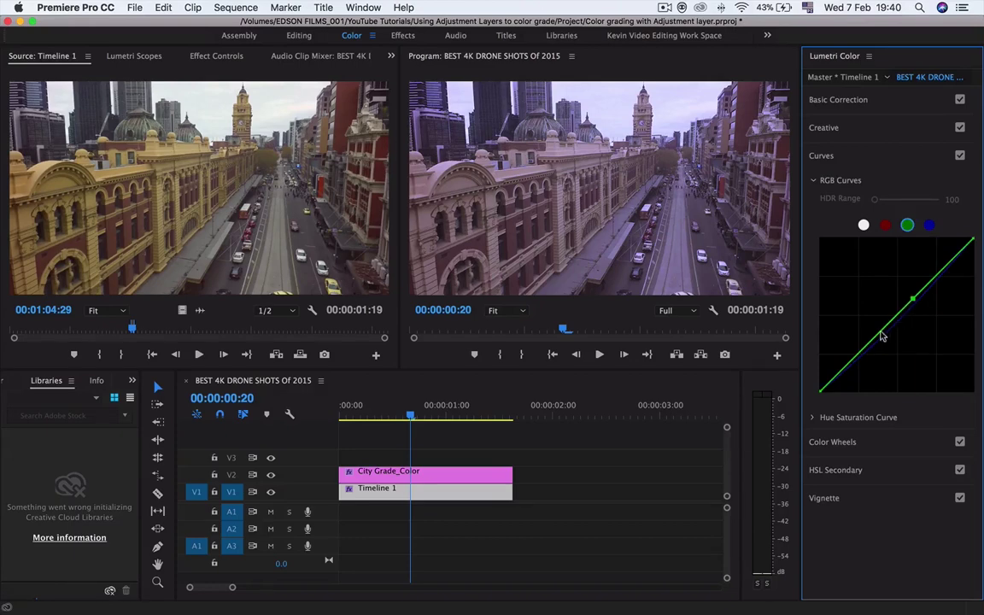
pyautogui.click(858, 353)
pyautogui.moveTo(939, 273); pyautogui.dragTo(933, 259)
pyautogui.click(893, 328)
pyautogui.moveTo(899, 345); pyautogui.dragTo(898, 341)
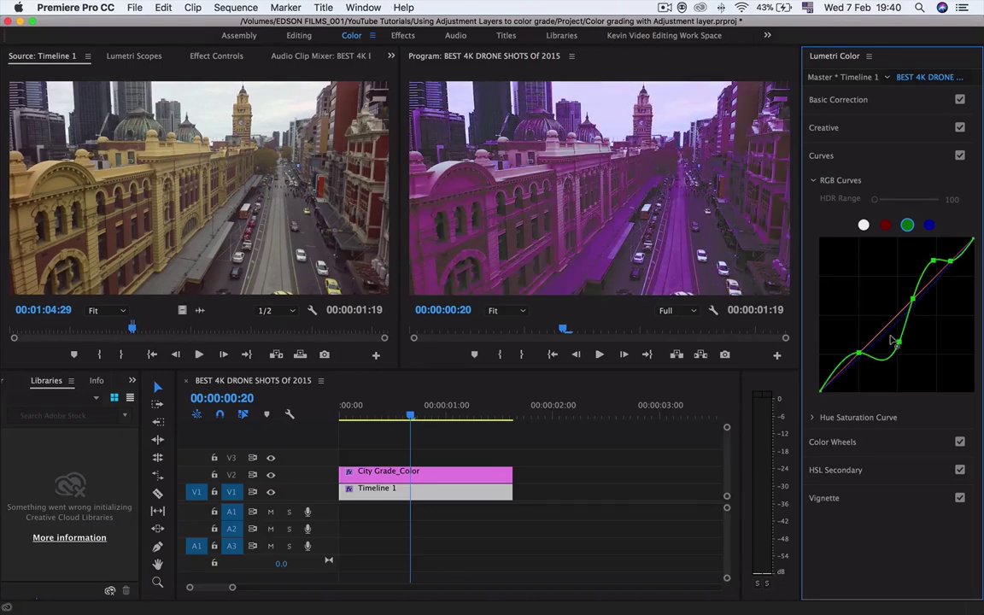
pyautogui.click(880, 328)
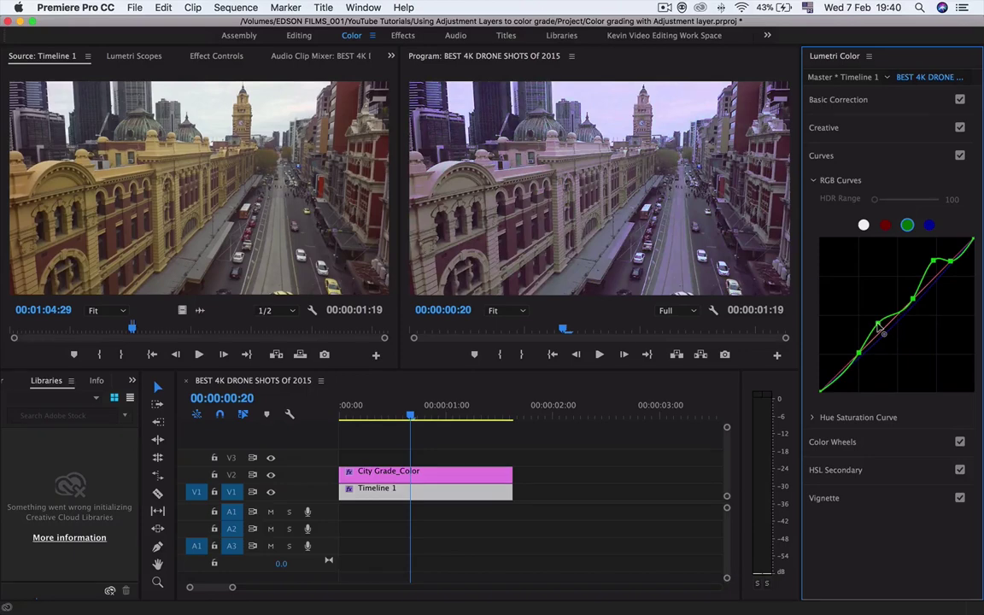
pyautogui.doubleClick(879, 328)
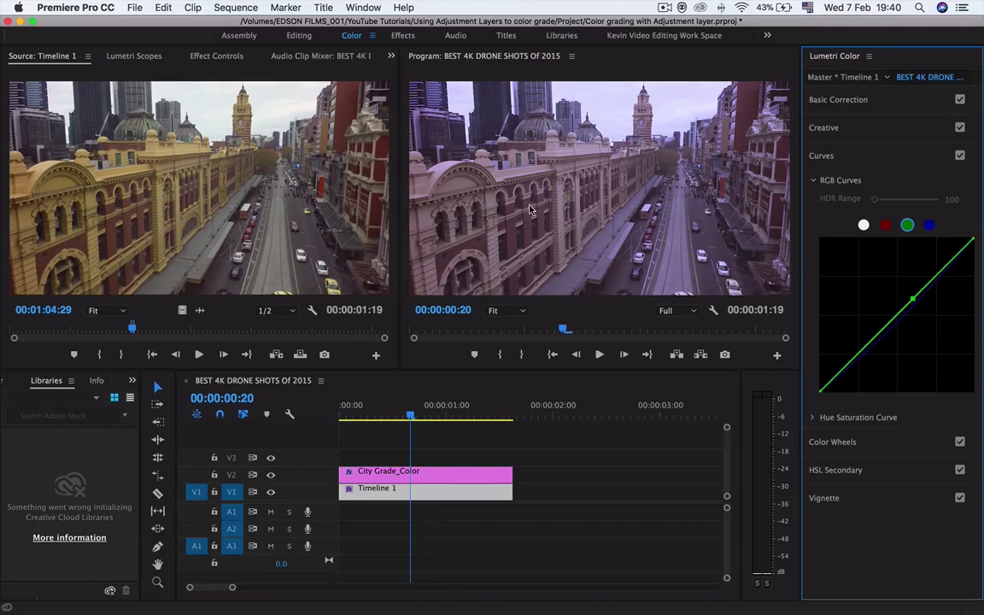
# Save the project, collapse the RGB Curves and play the graded footage from near the start of the sequence
pyautogui.press('super+s')
pyautogui.click(815, 181)
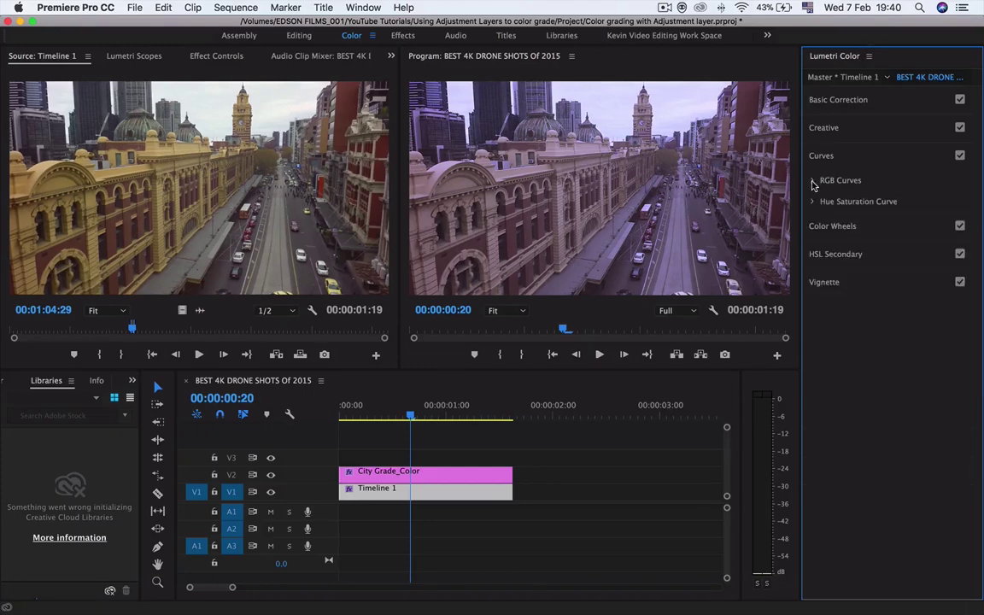
pyautogui.click(376, 409)
pyautogui.press('space')
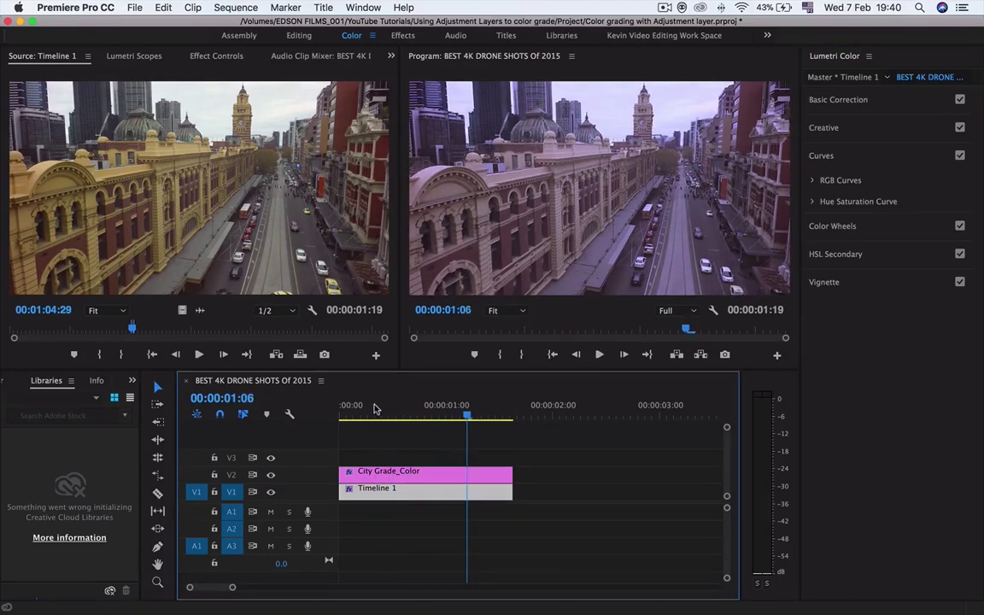
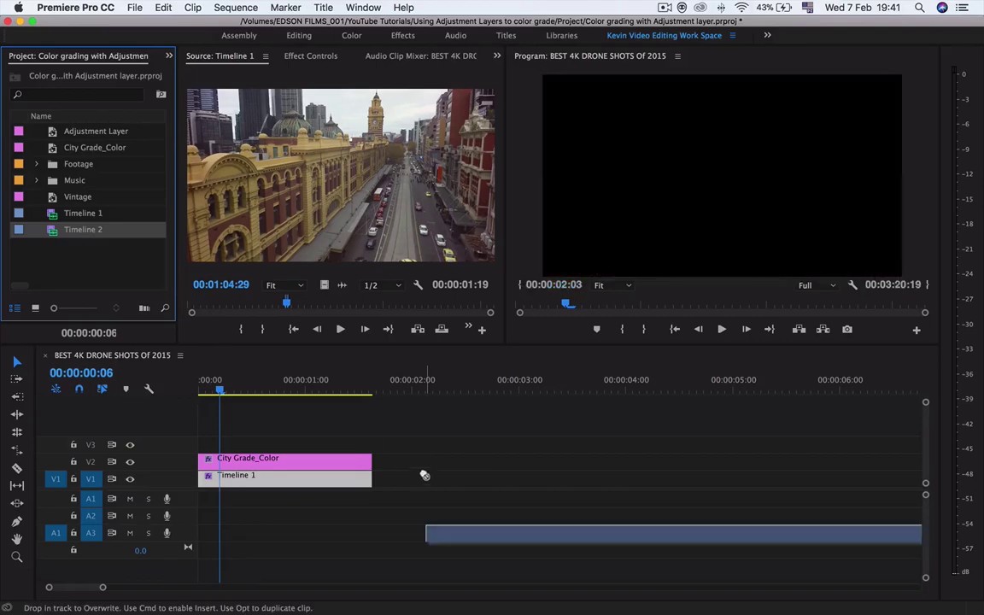
# Load Timeline 2 into the source monitor and place only its video on V1 at about 00:00:02:03, after the Timeline 1 clip
pyautogui.doubleClick(52, 229)
pyautogui.moveTo(323, 283); pyautogui.dragTo(429, 483)
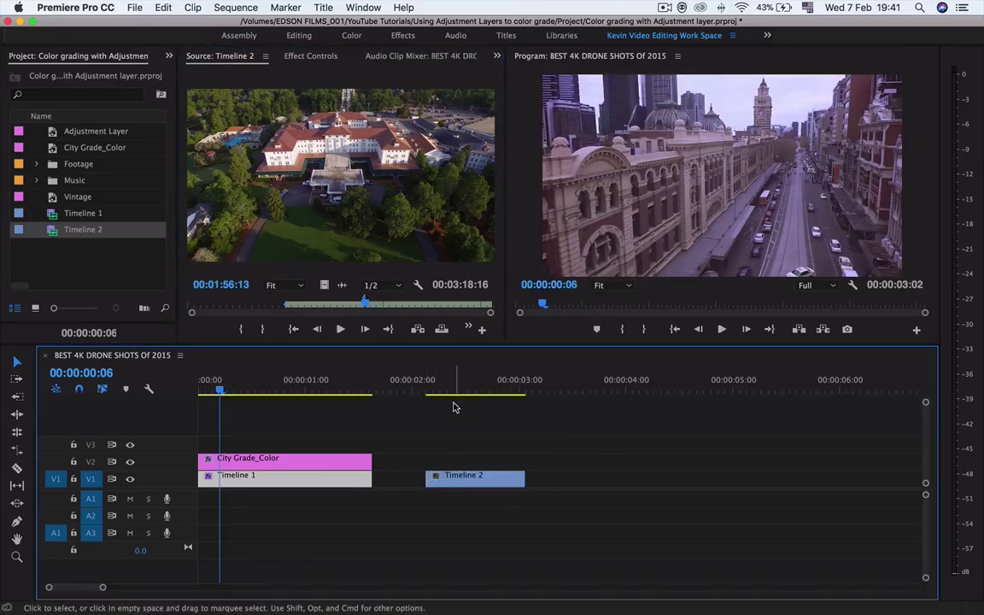
pyautogui.click(465, 384)
# Try extending the City Grade_Color layer over the Timeline 2 clip, and trim it back to the end of Timeline 1
pyautogui.click(305, 386)
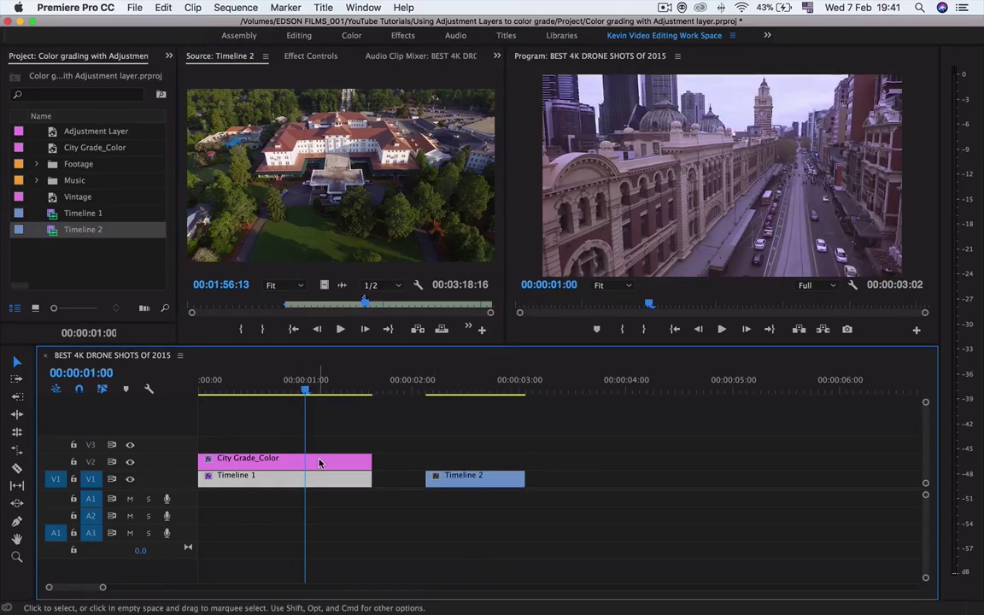
pyautogui.click(319, 461)
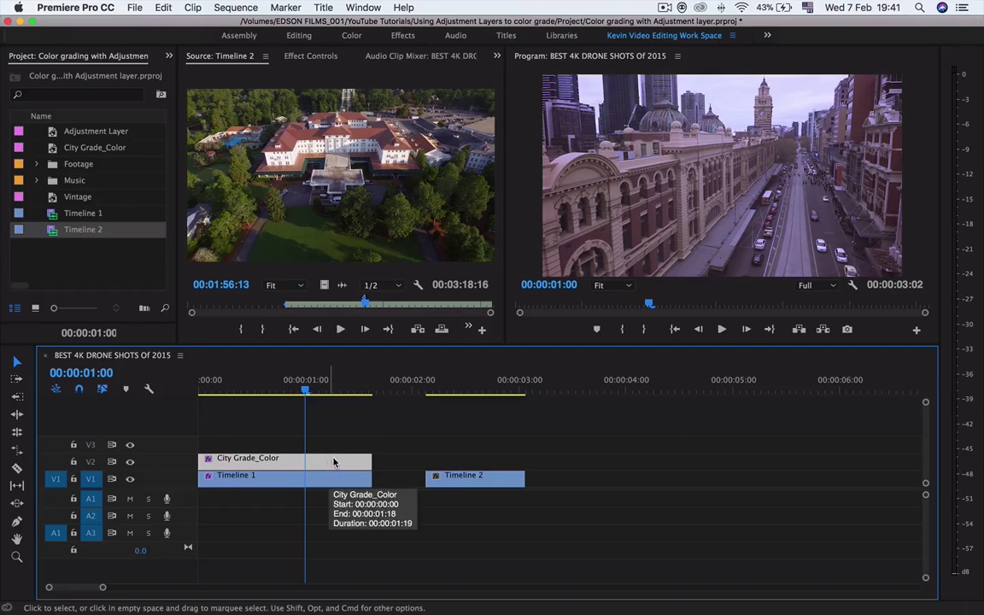
pyautogui.moveTo(368, 459); pyautogui.dragTo(524, 456)
pyautogui.click(476, 387)
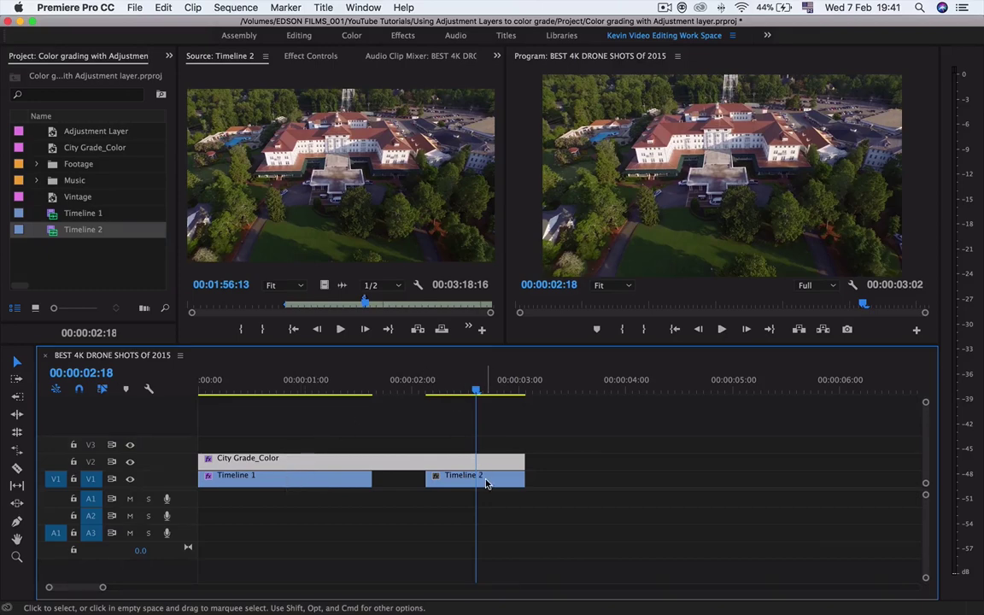
pyautogui.moveTo(521, 461); pyautogui.dragTo(371, 461)
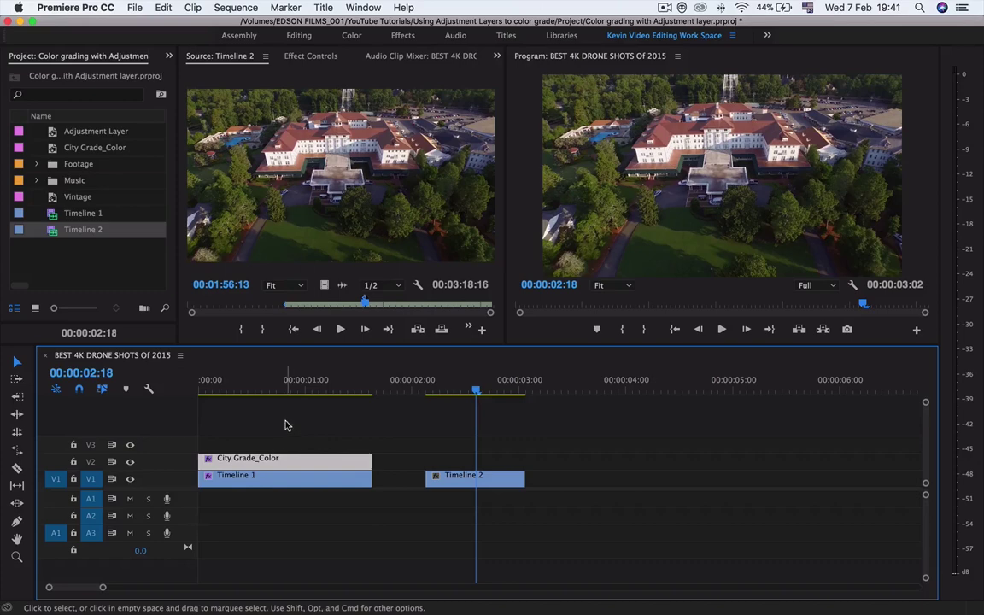
pyautogui.click(279, 386)
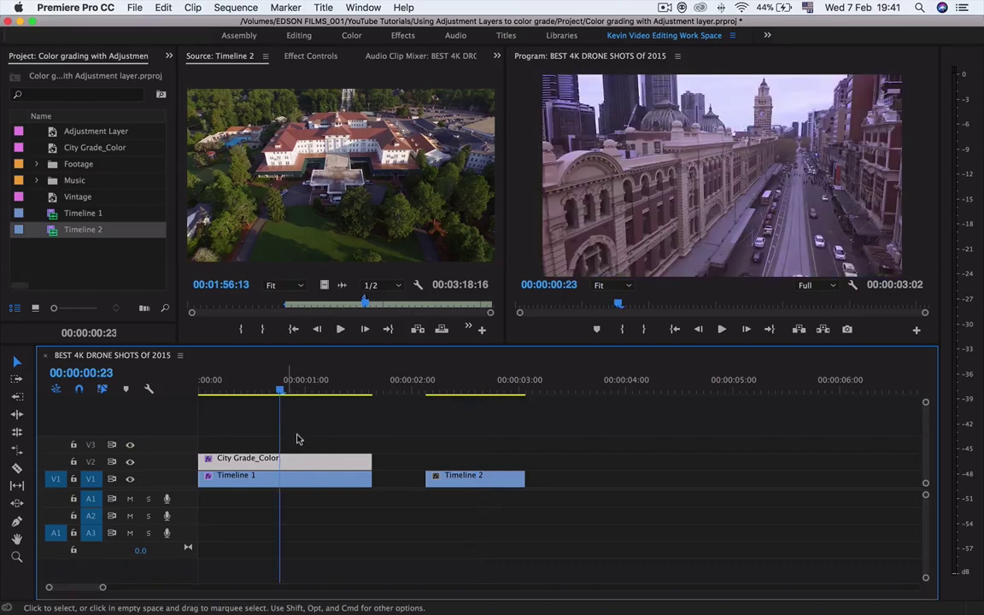
# Copy the City Grade_Color adjustment layer from V2 into the project bin and rename the copy as Layer
pyautogui.moveTo(314, 463); pyautogui.dragTo(253, 461)
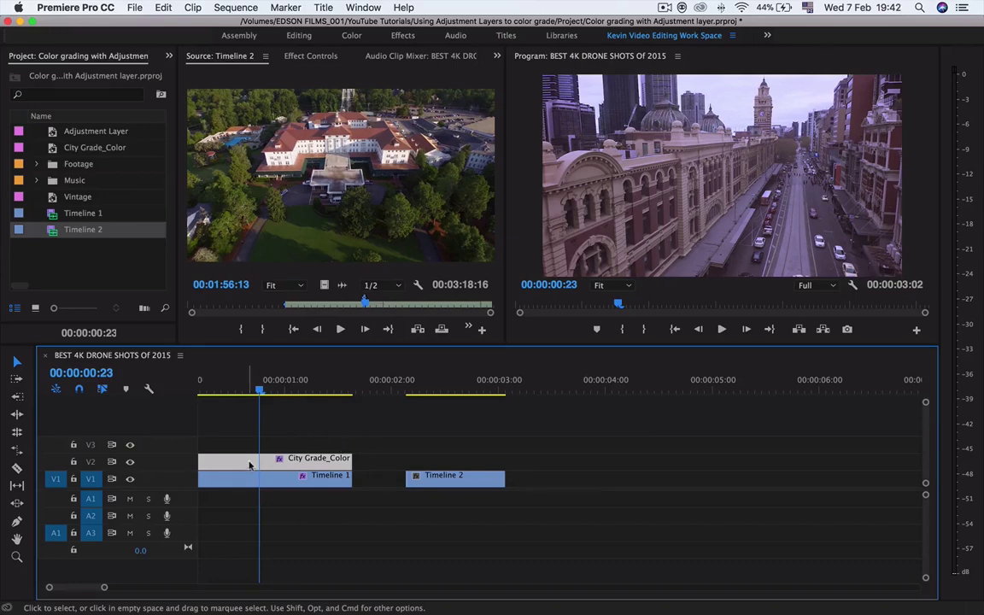
pyautogui.moveTo(194, 339); pyautogui.dragTo(68, 260)
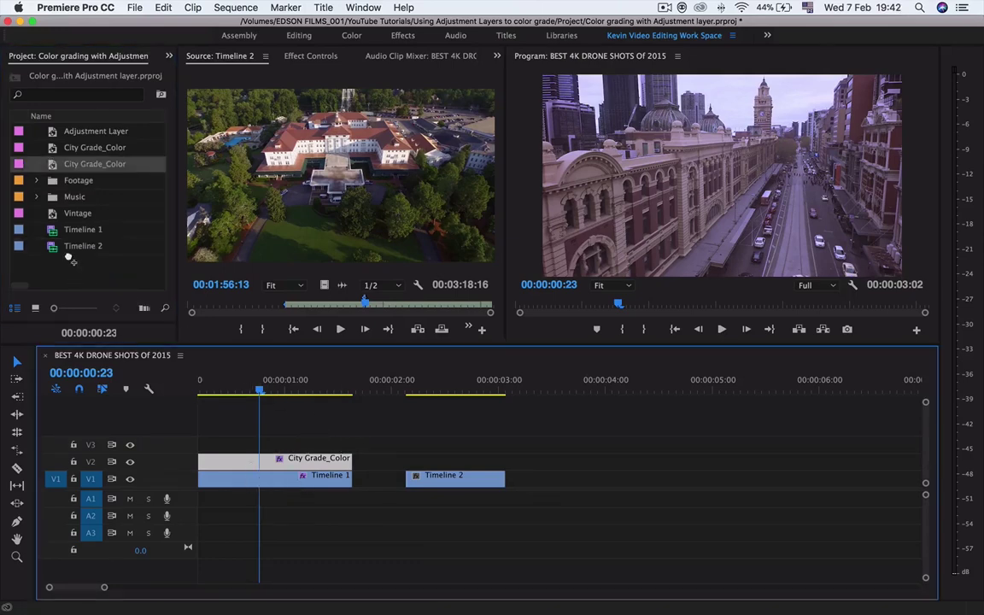
pyautogui.click(69, 159)
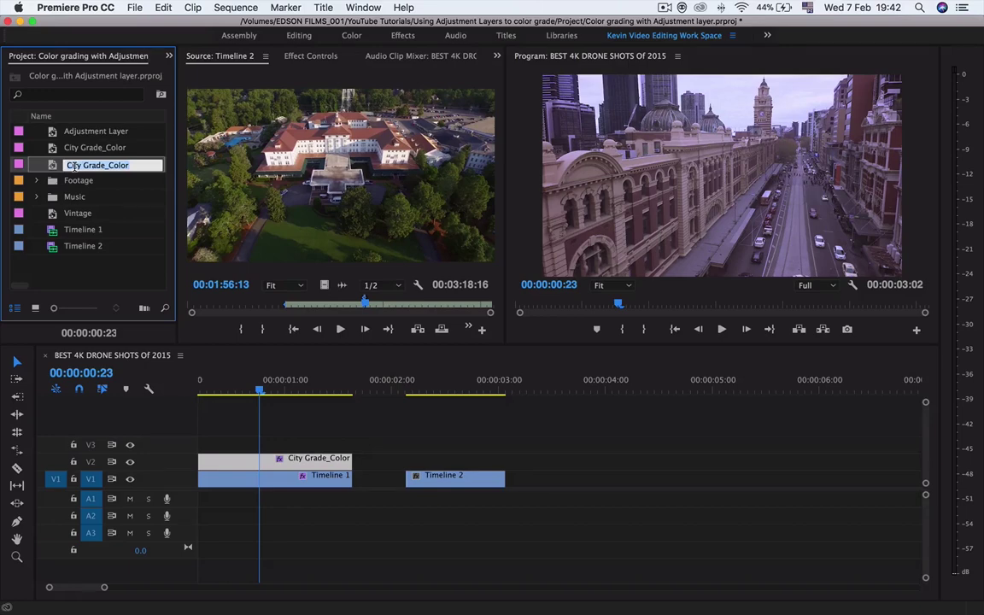
pyautogui.write('Layer')
pyautogui.press('Tab')
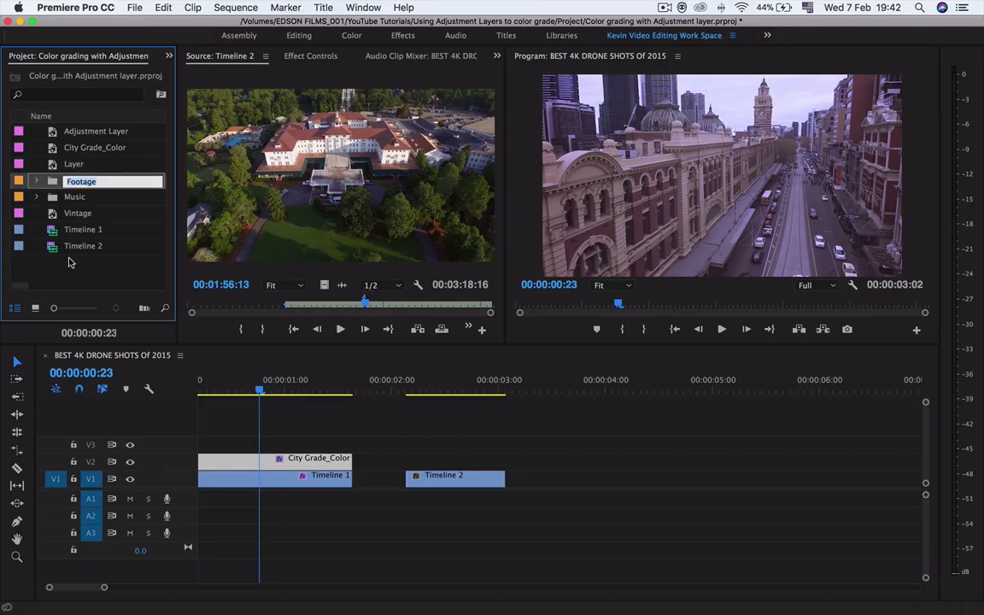
pyautogui.press('Escape')
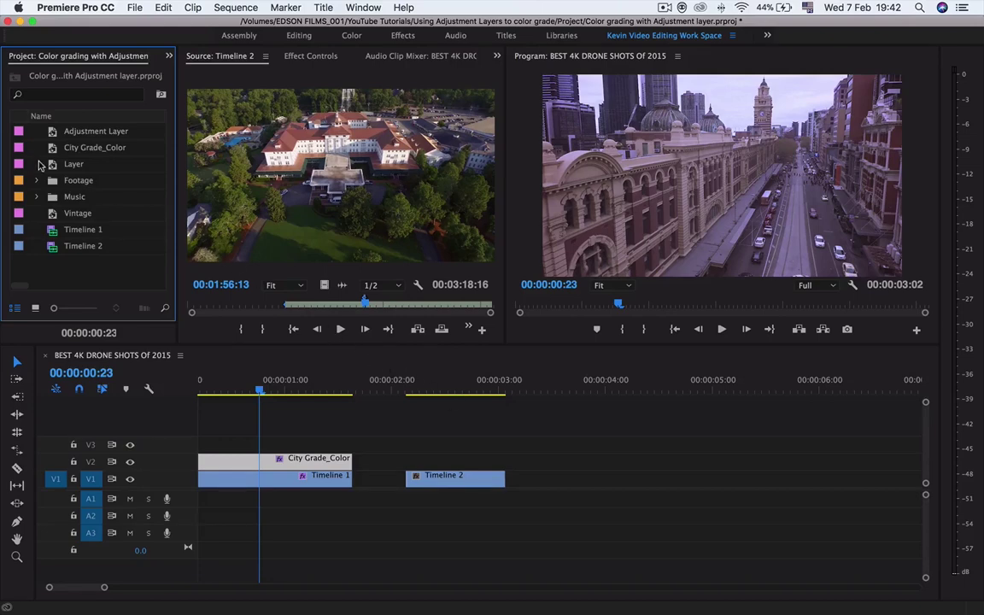
# Place the Layer adjustment layer on V2 above the Timeline 2 clip and trim its end to match that clip
pyautogui.moveTo(42, 164); pyautogui.dragTo(406, 467)
pyautogui.moveTo(529, 466); pyautogui.dragTo(504, 465)
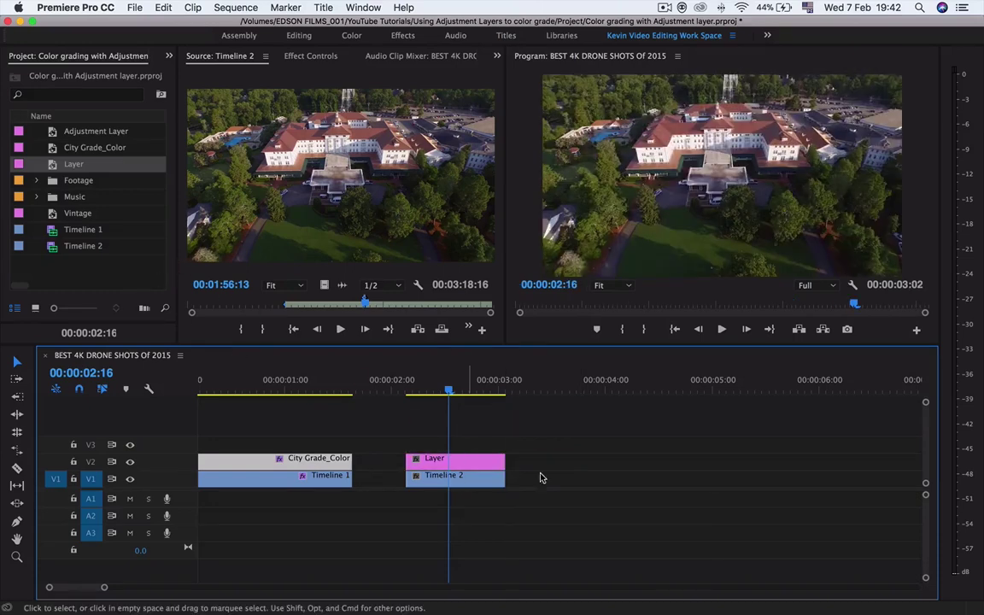